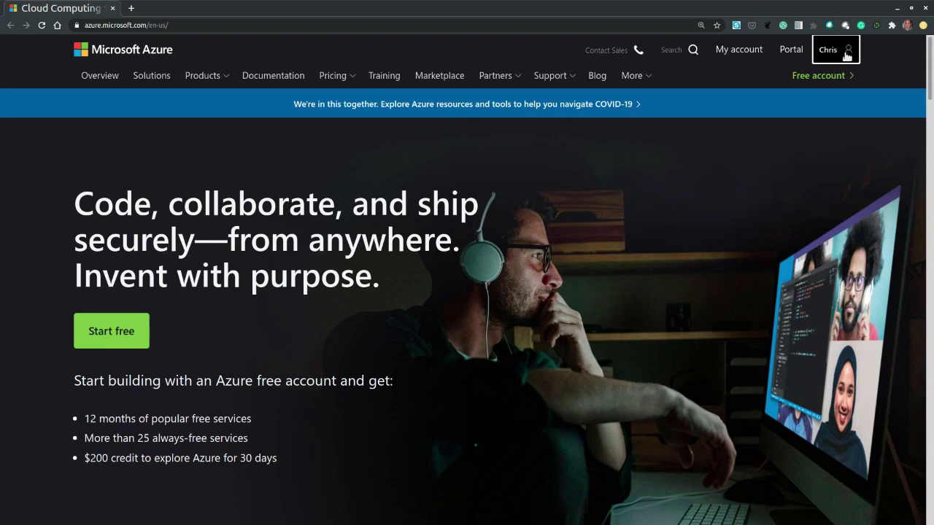
# Open the Azure portal and go to the Virtual machines service in the Compute category of all services
pyautogui.click(790, 50)
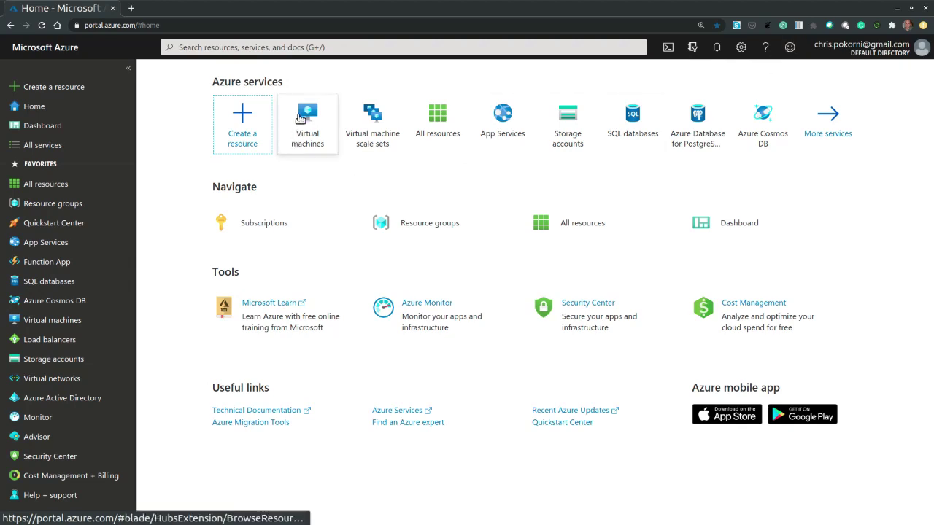
pyautogui.moveTo(301, 129)
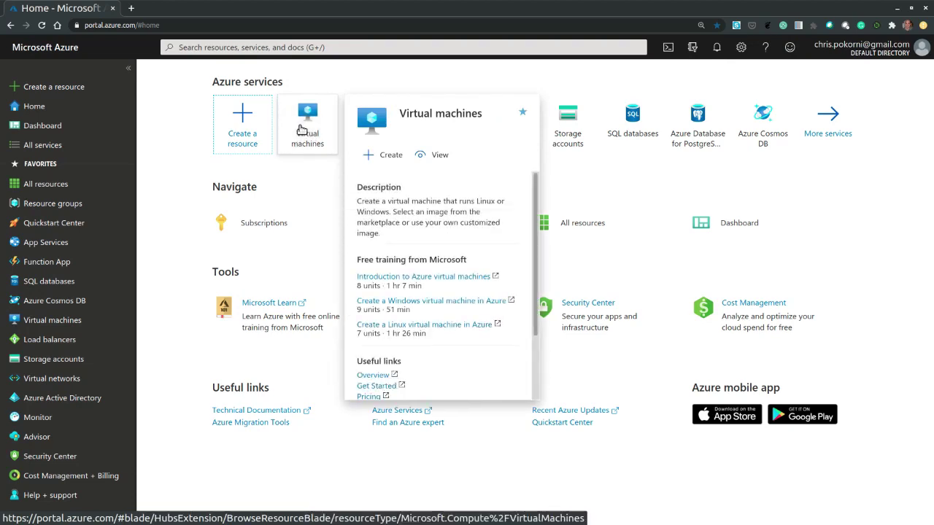
pyautogui.click(50, 145)
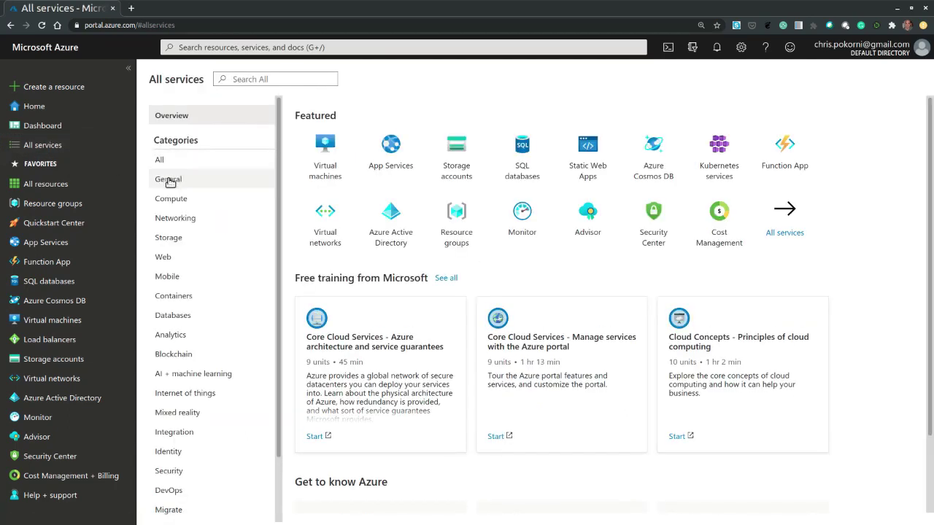
pyautogui.click(179, 201)
pyautogui.click(179, 201)
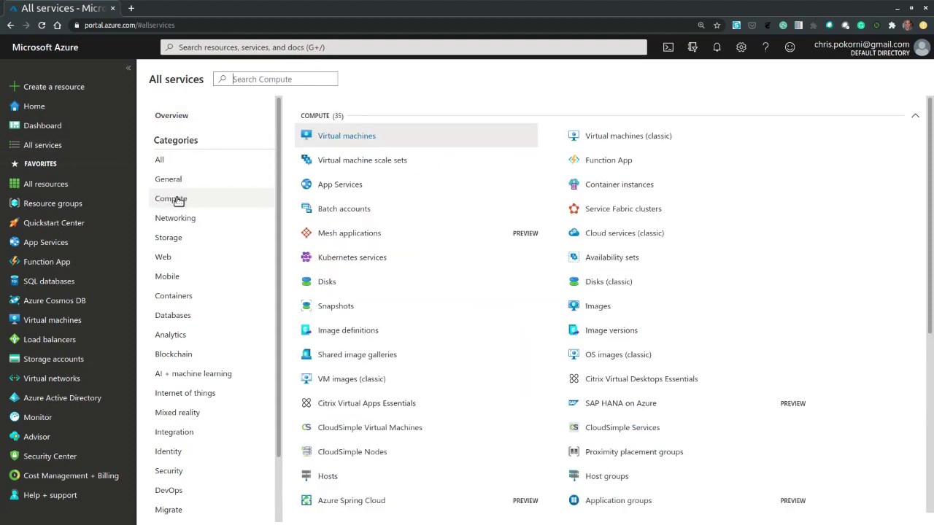
pyautogui.click(361, 140)
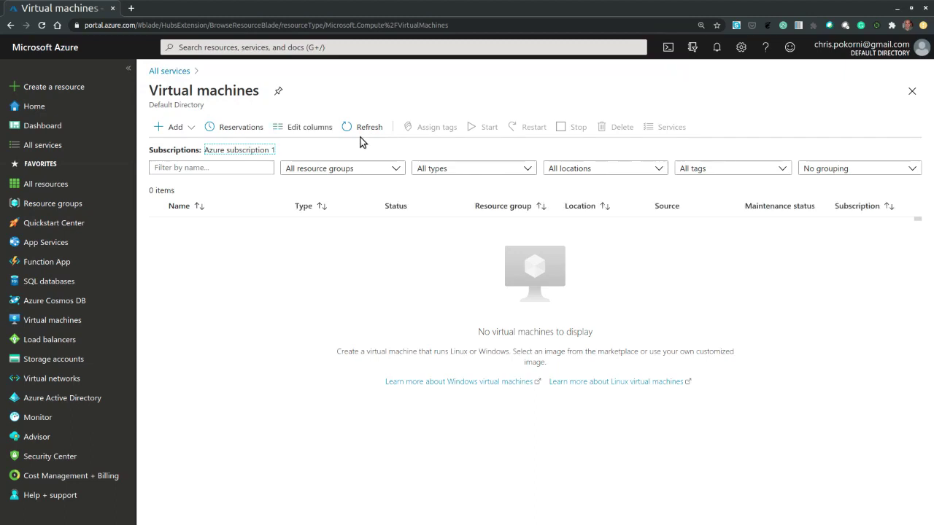
# Start creating a new virtual machine and name it azure-vm
pyautogui.click(190, 128)
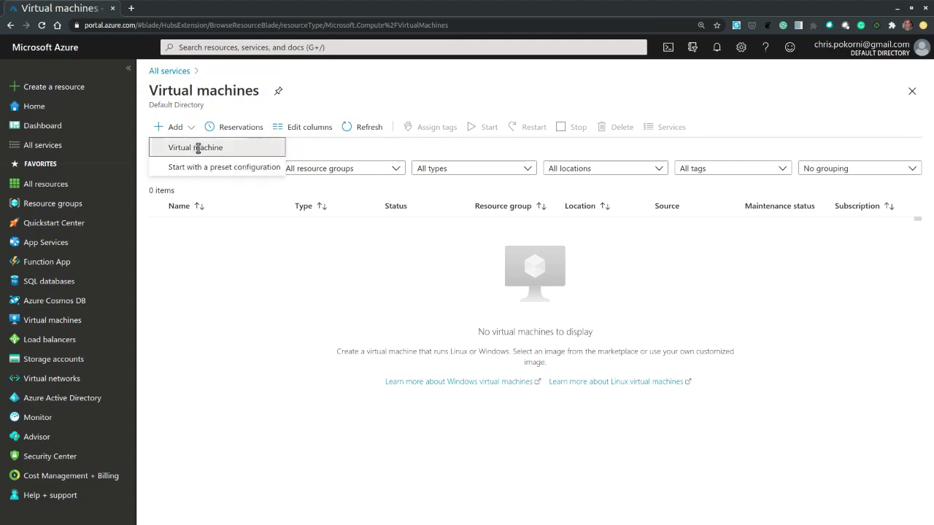
pyautogui.click(197, 148)
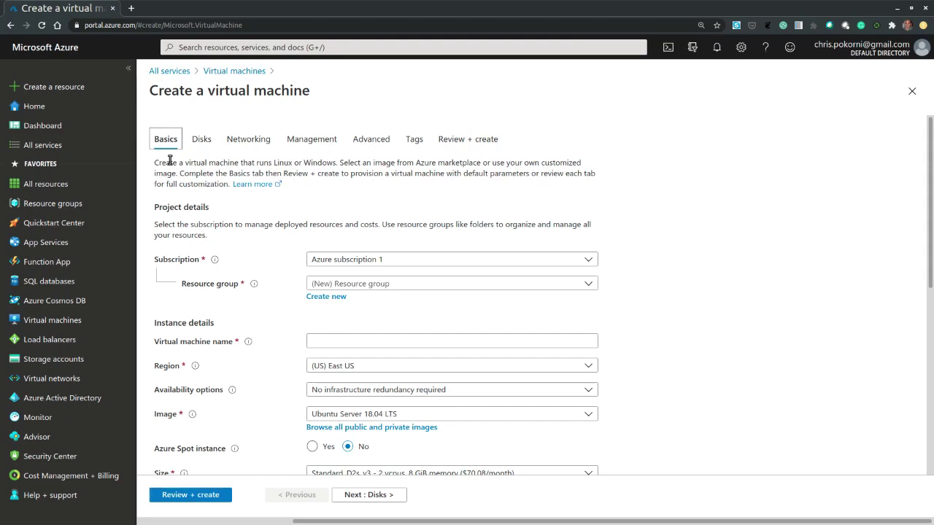
pyautogui.click(389, 337)
pyautogui.write('azure-')
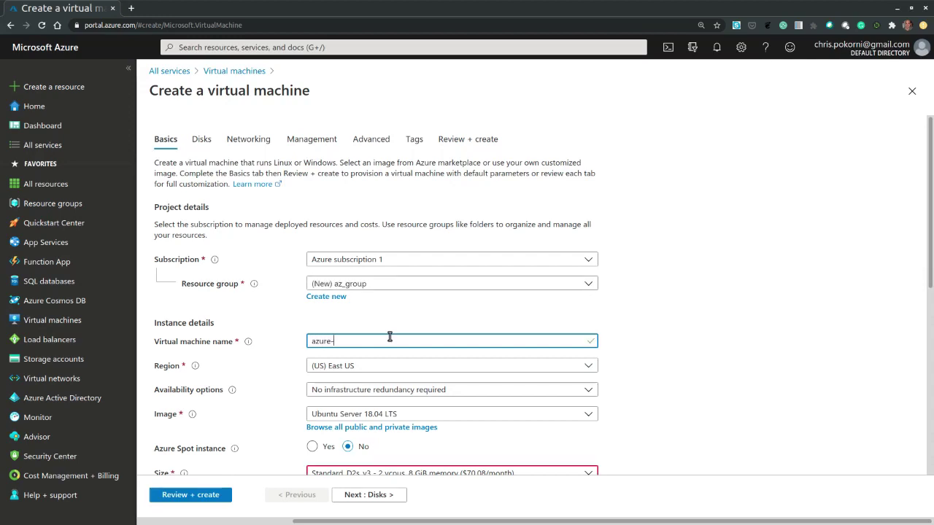
pyautogui.write('vm')
pyautogui.click(404, 284)
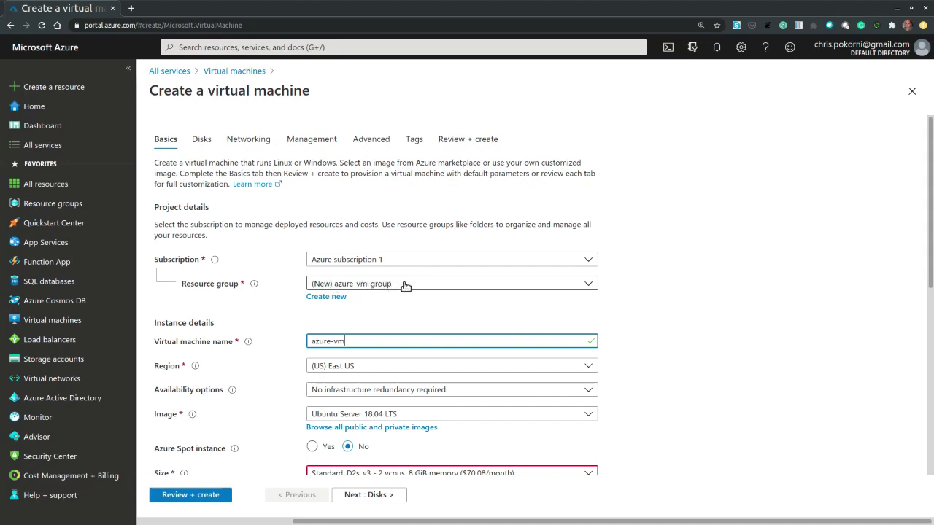
# Choose the B2ms size with 2 vCPUs and 8 GiB of RAM for the virtual machine
pyautogui.scroll(-3, 406, 286)
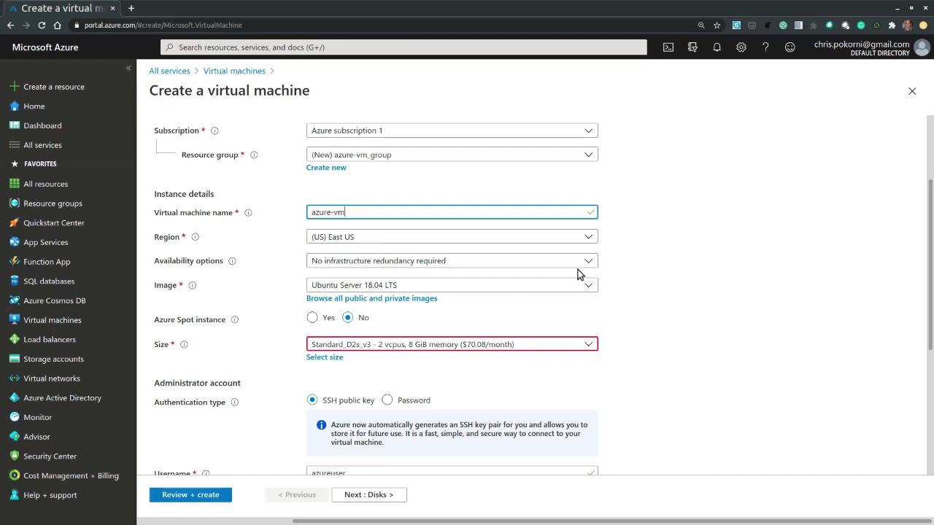
pyautogui.scroll(-2, 570, 269)
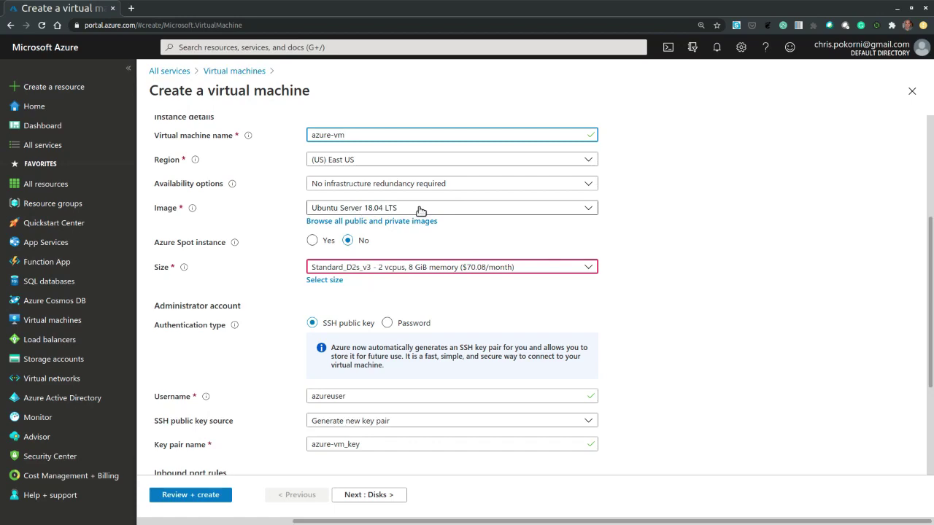
pyautogui.scroll(-3, 531, 207)
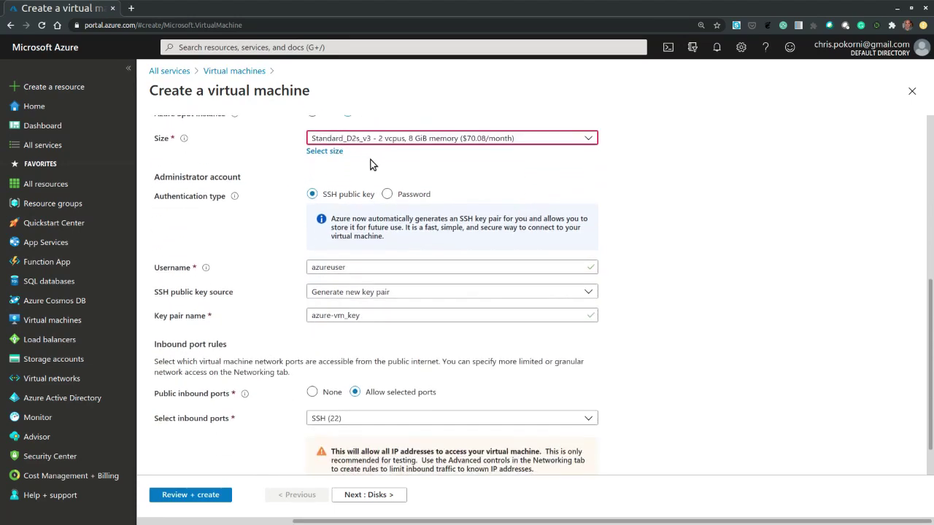
pyautogui.scroll(1, 370, 164)
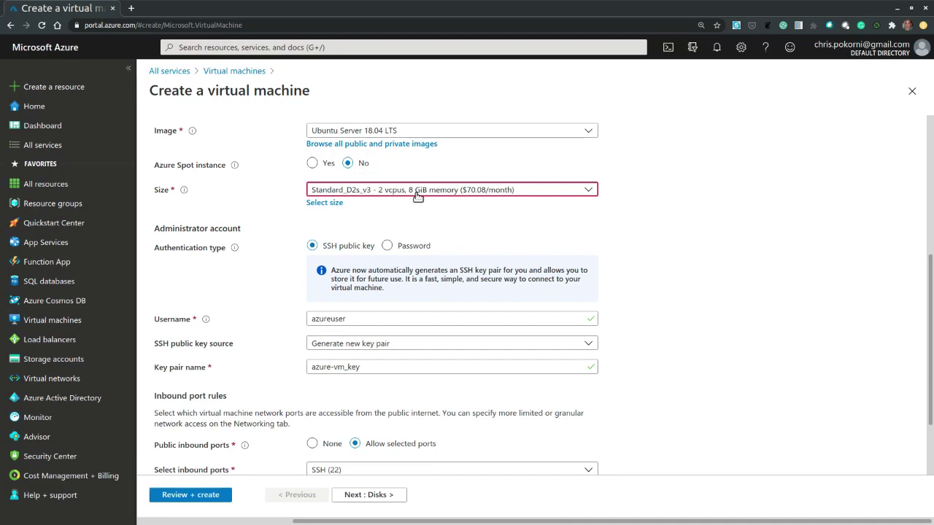
pyautogui.click(324, 204)
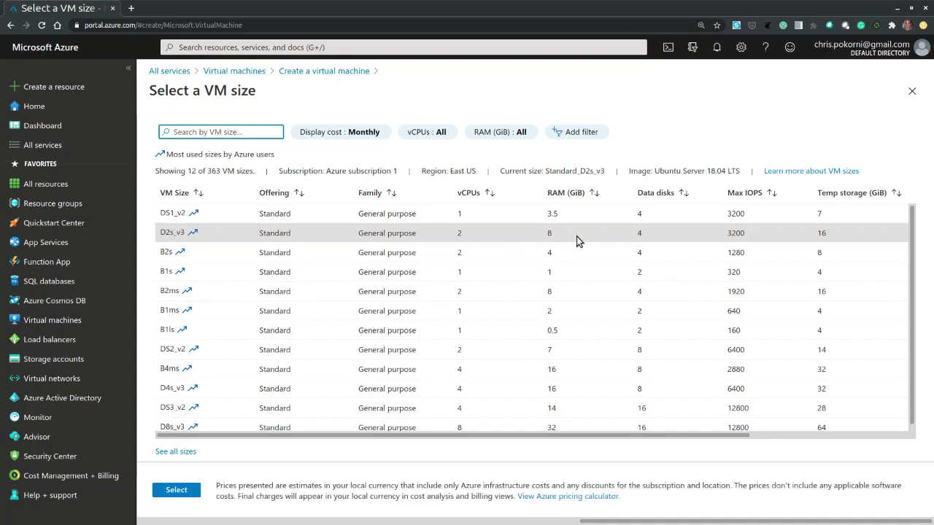
pyautogui.click(468, 290)
pyautogui.click(179, 491)
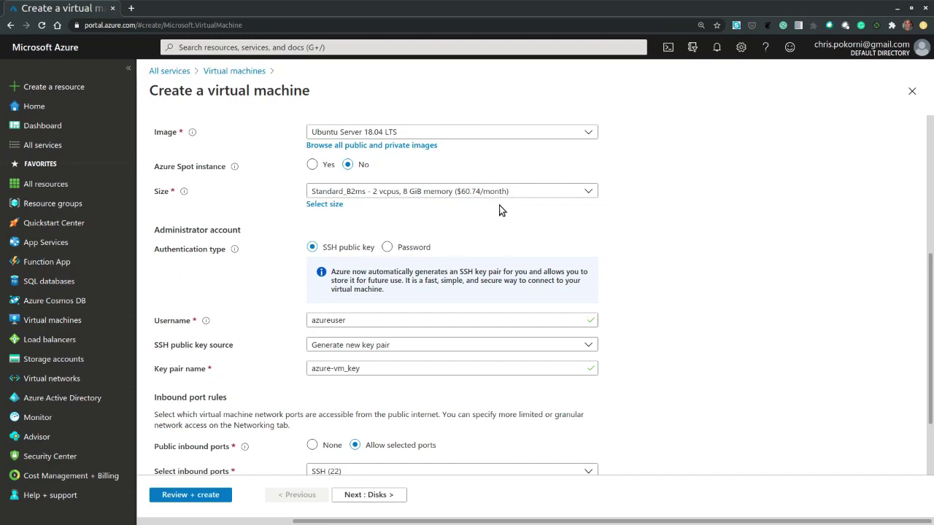
# Set the administrator account's SSH public key source to Generate new key pair
pyautogui.scroll(-1, 498, 205)
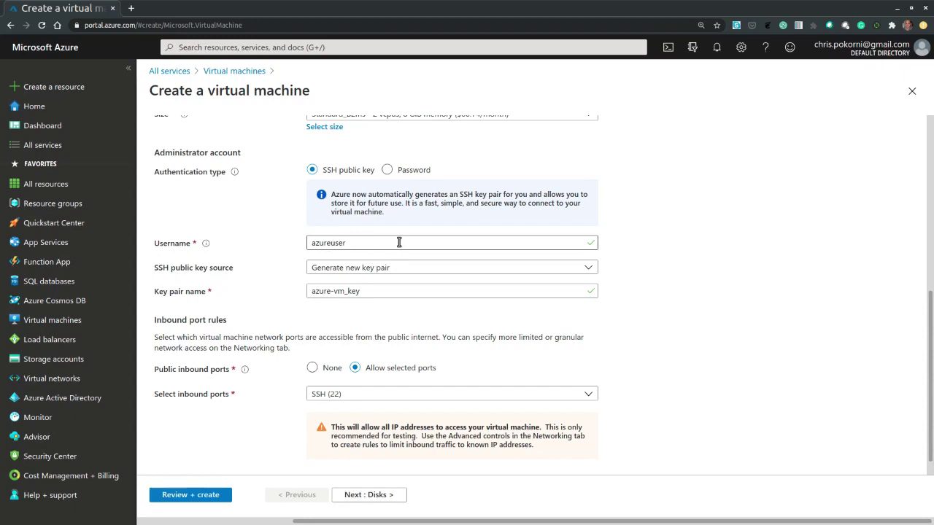
pyautogui.scroll(-1, 632, 250)
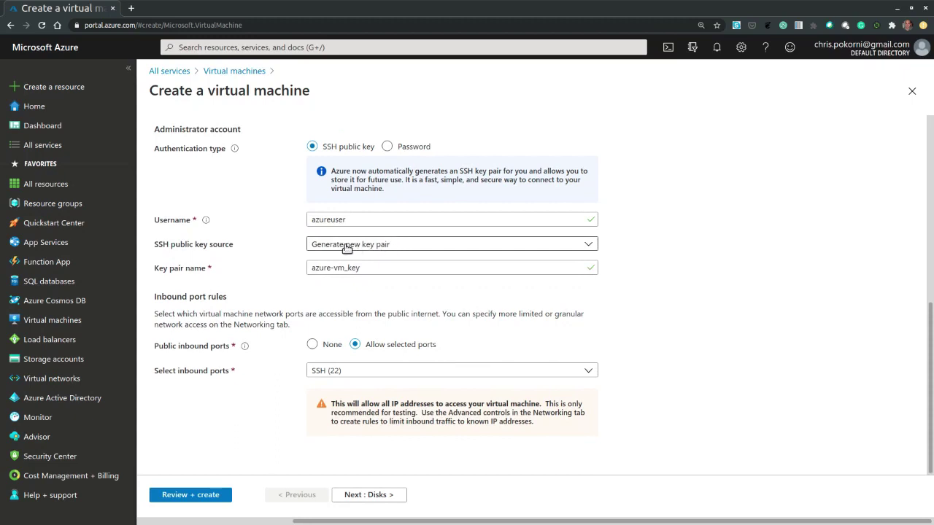
pyautogui.click(507, 246)
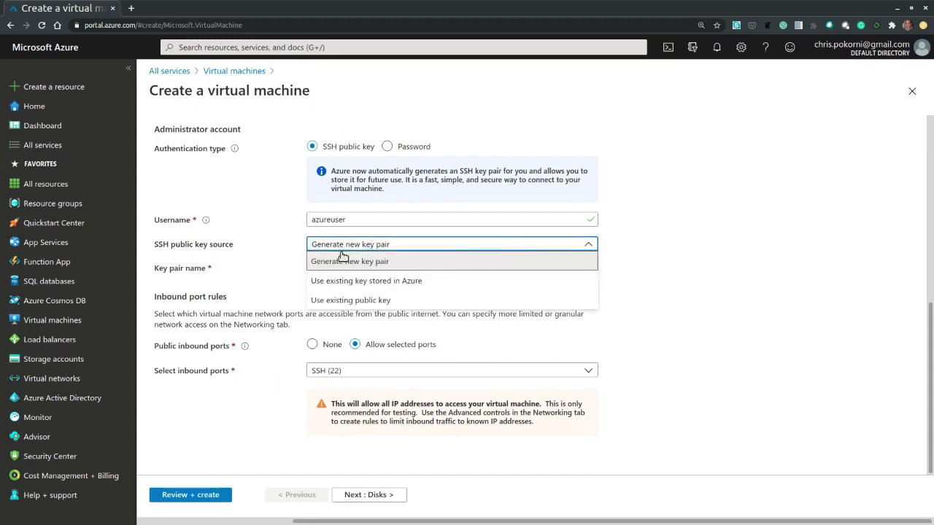
pyautogui.click(394, 262)
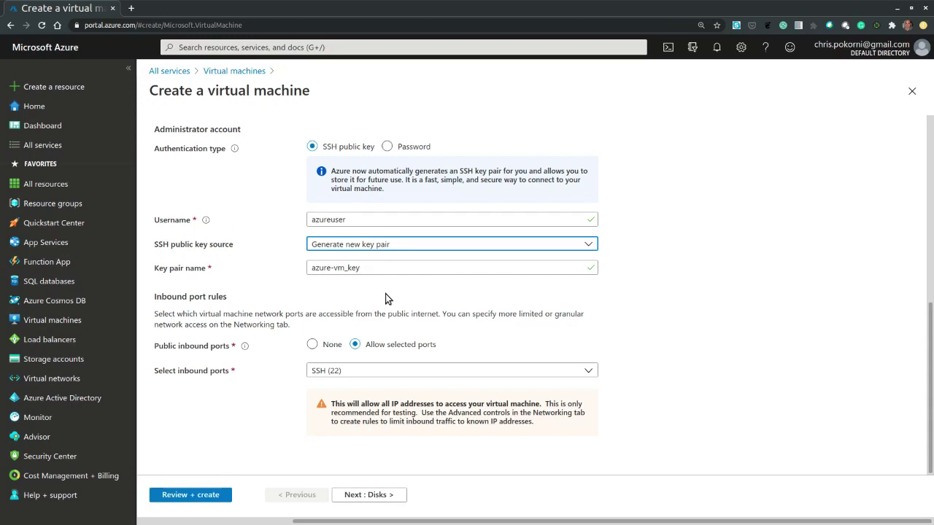
# Allow HTTP (80) and HTTPS (443) as public inbound ports in addition to SSH (22)
pyautogui.click(589, 370)
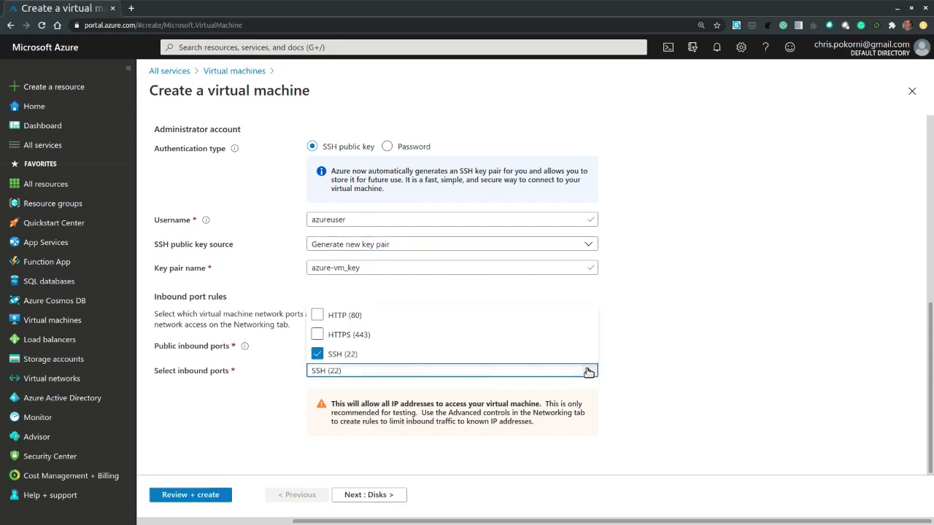
pyautogui.click(318, 315)
pyautogui.click(316, 335)
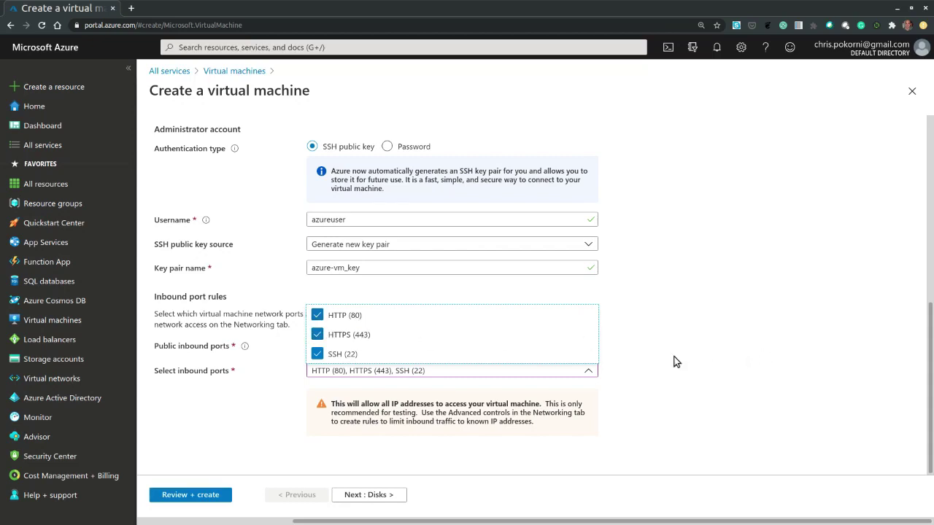
pyautogui.click(653, 388)
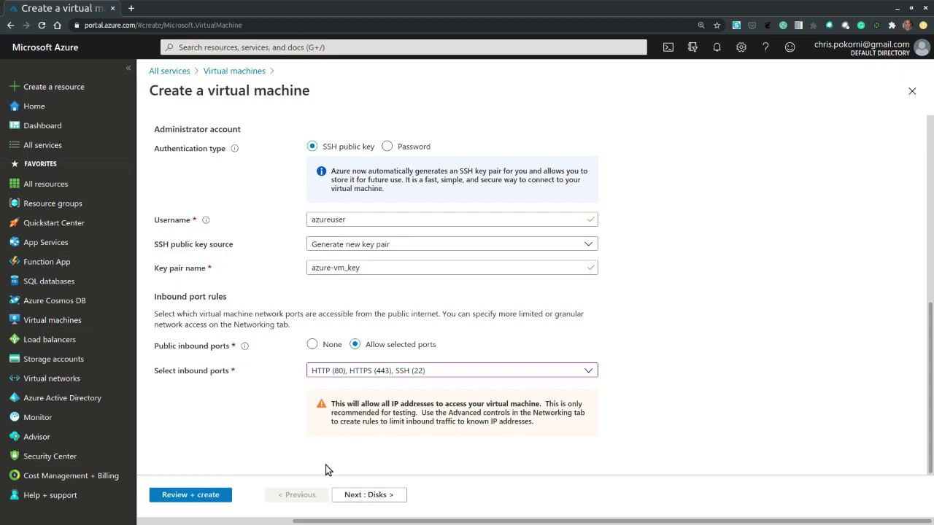
# Accept the default disk, networking, management, advanced and tag settings and proceed to the final review
pyautogui.click(386, 497)
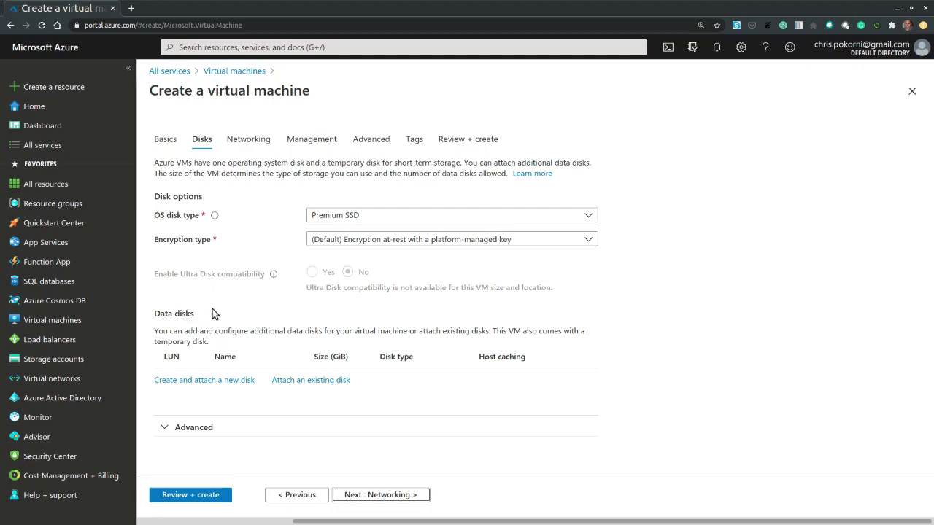
pyautogui.click(353, 501)
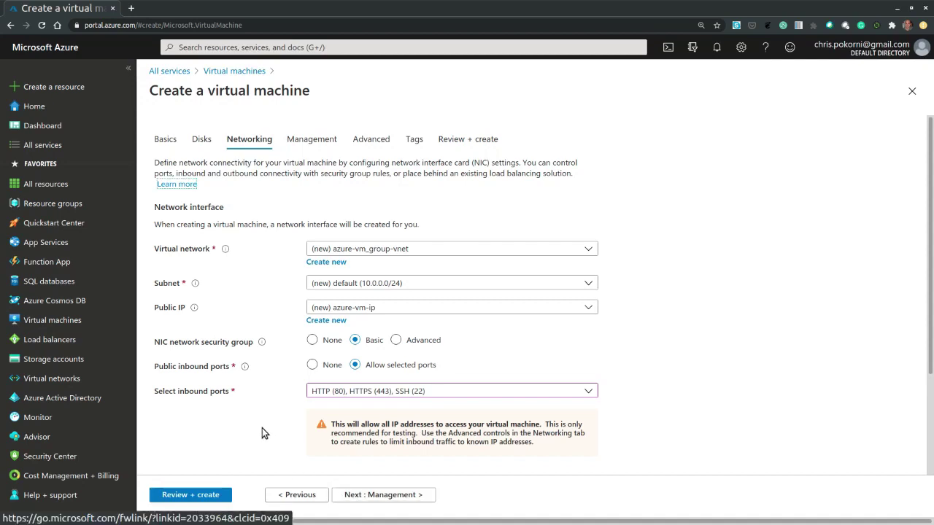
pyautogui.click(365, 497)
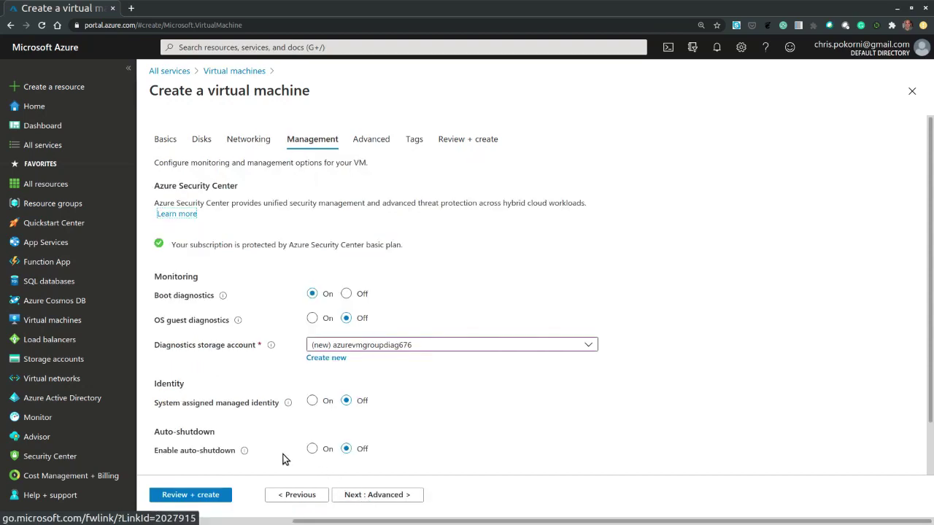
pyautogui.scroll(-2, 286, 467)
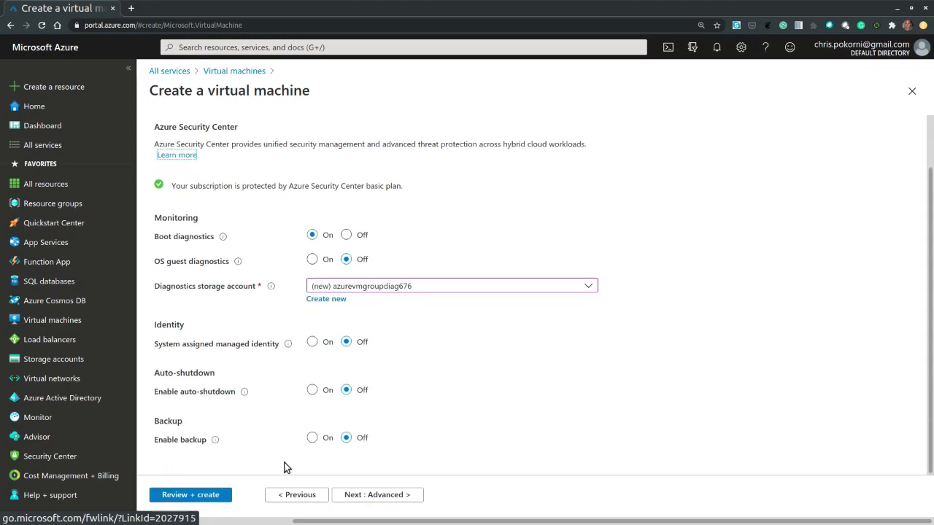
pyautogui.click(382, 495)
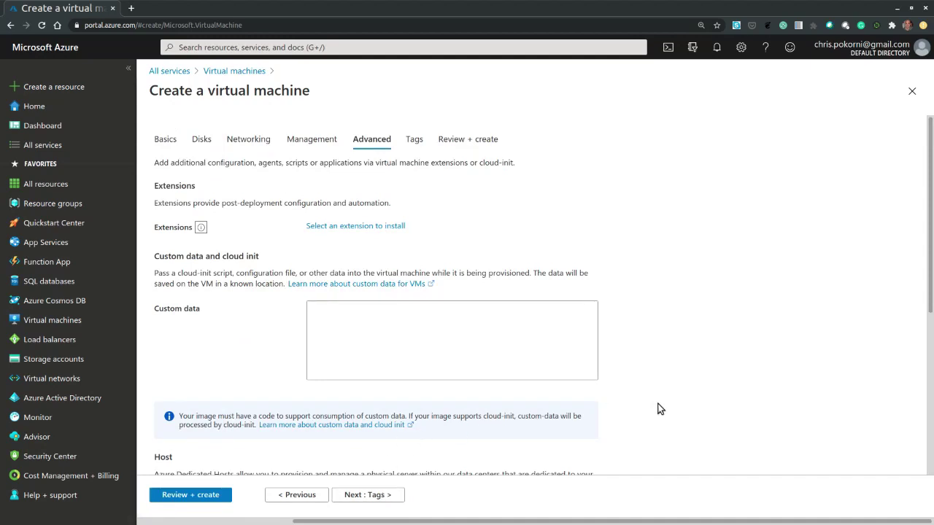
pyautogui.scroll(-3, 658, 408)
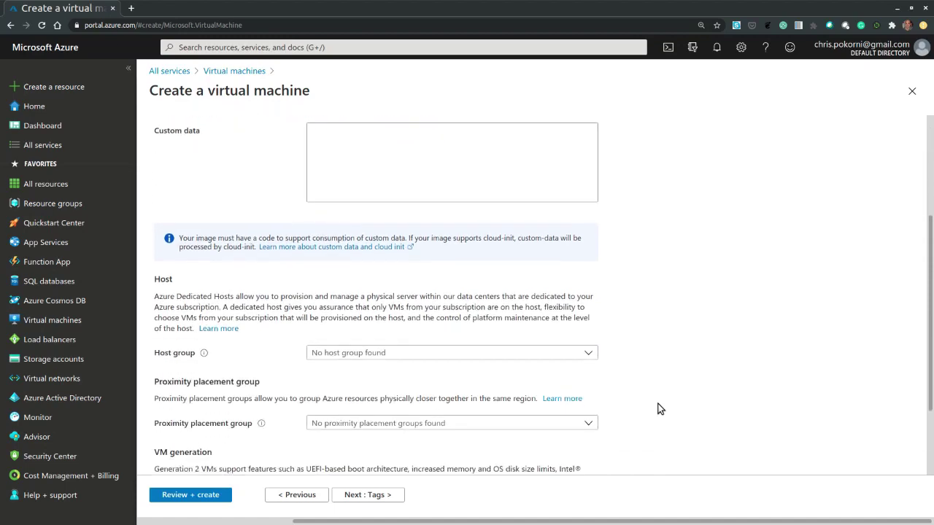
pyautogui.scroll(-1, 657, 409)
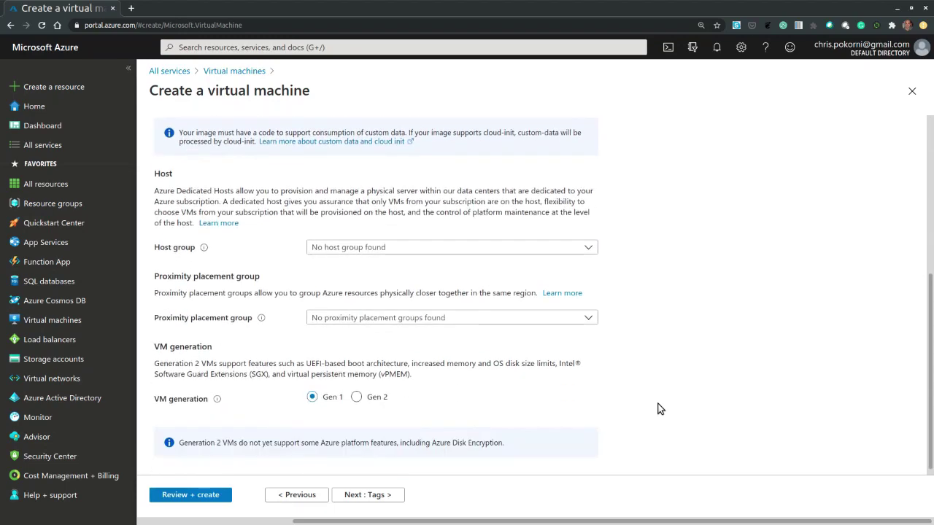
pyautogui.scroll(-1, 658, 408)
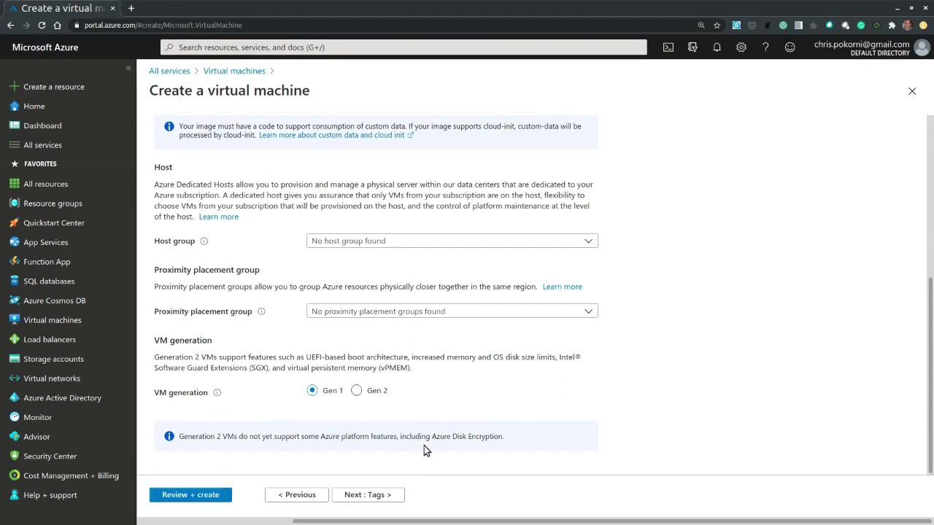
pyautogui.click(366, 495)
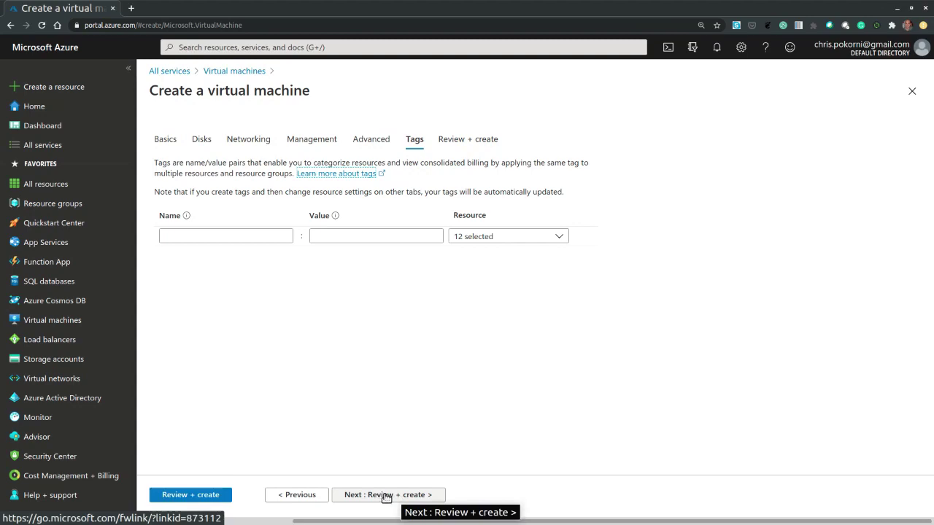
pyautogui.click(386, 495)
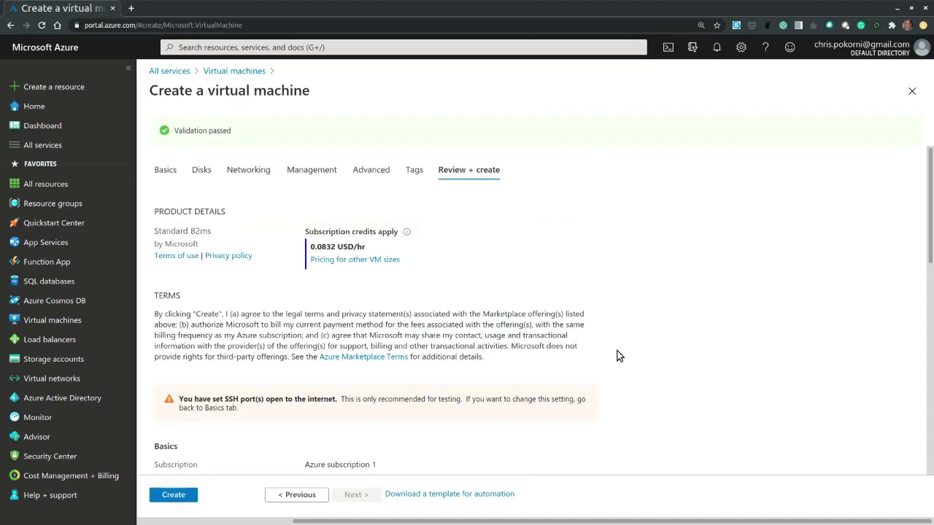
# Create the virtual machine, generating its new key pair and saving the private key as azure-vm_key.pem in the Downloads folder
pyautogui.scroll(-10, 616, 355)
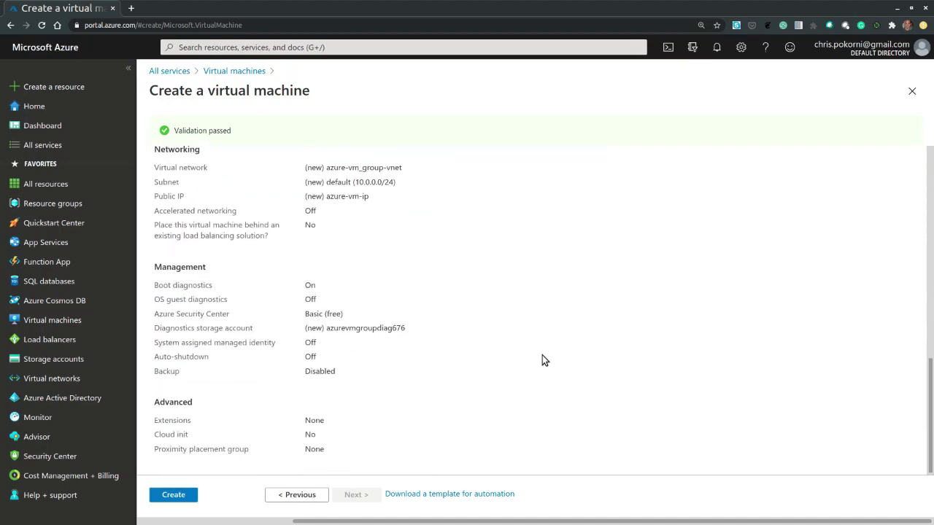
pyautogui.click(173, 495)
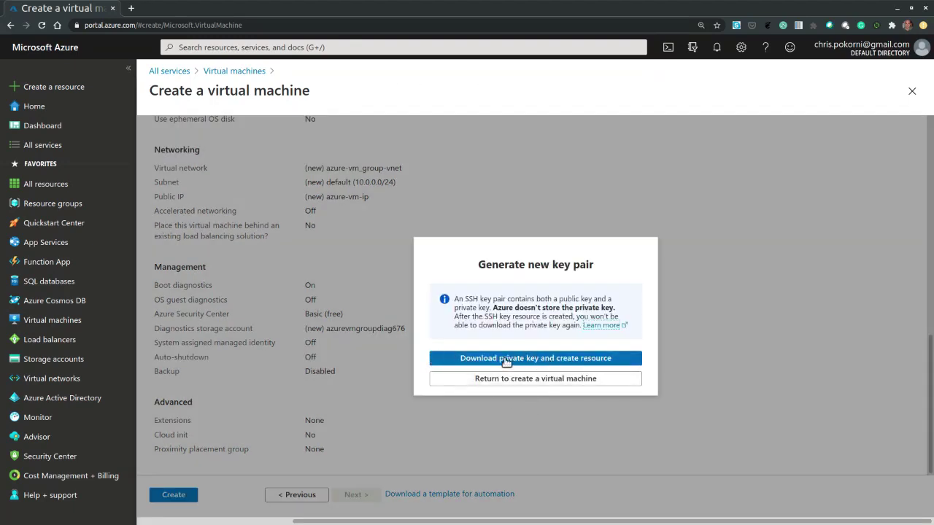
pyautogui.click(543, 360)
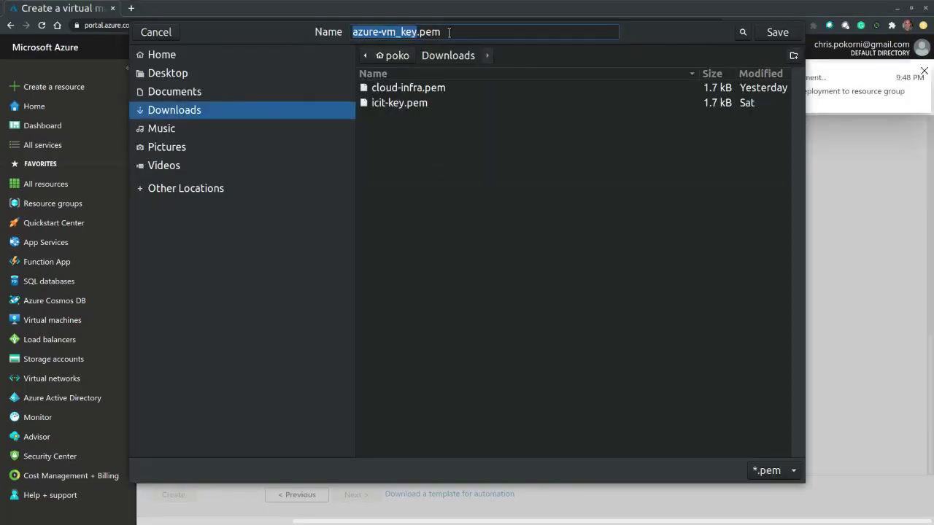
pyautogui.click(775, 32)
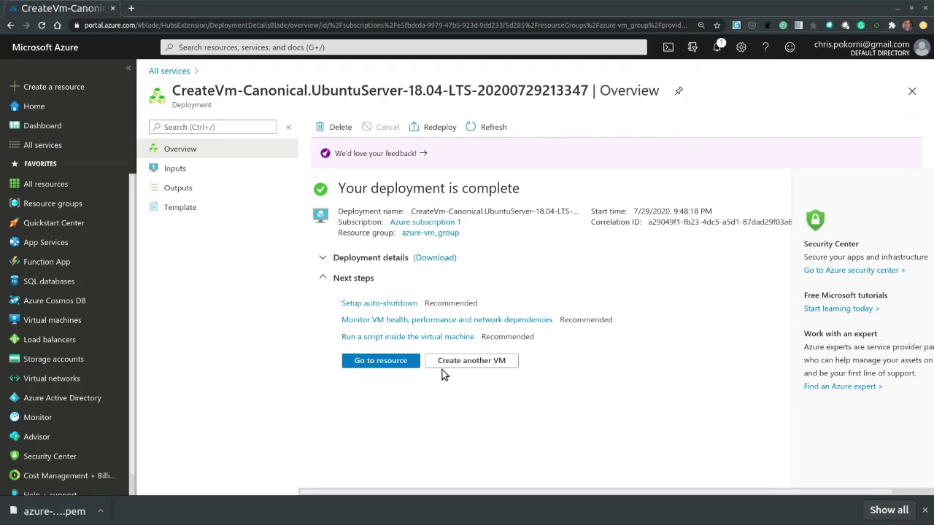
# Open the deployed azure-vm resource and display its instructions for connecting via SSH
pyautogui.click(376, 362)
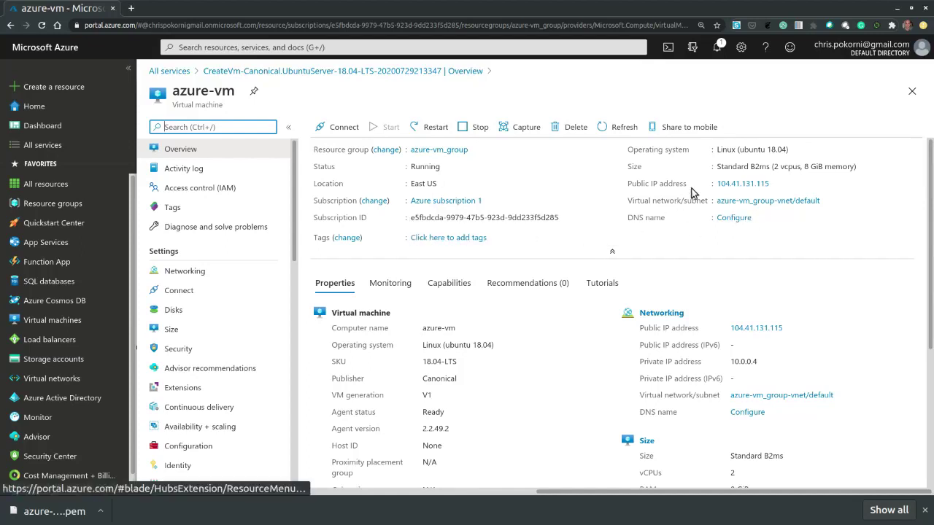
pyautogui.click(776, 183)
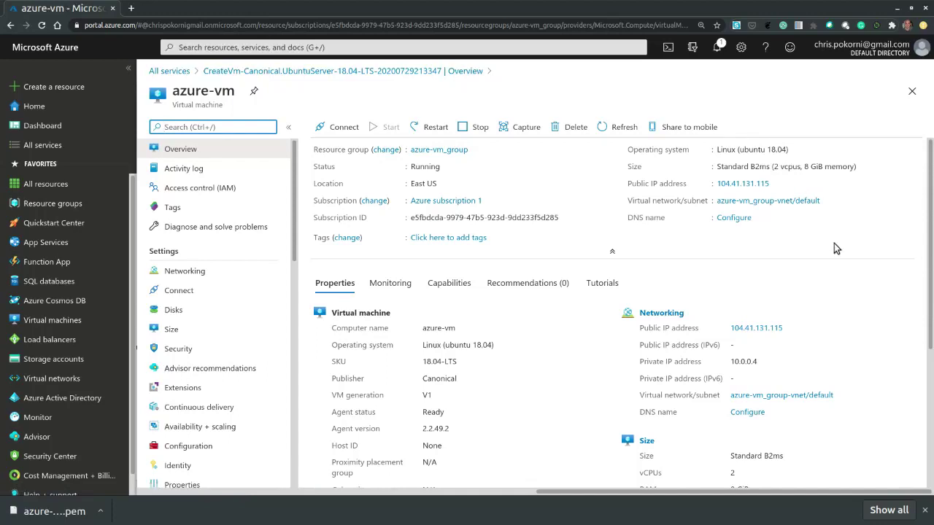
pyautogui.scroll(-3, 841, 321)
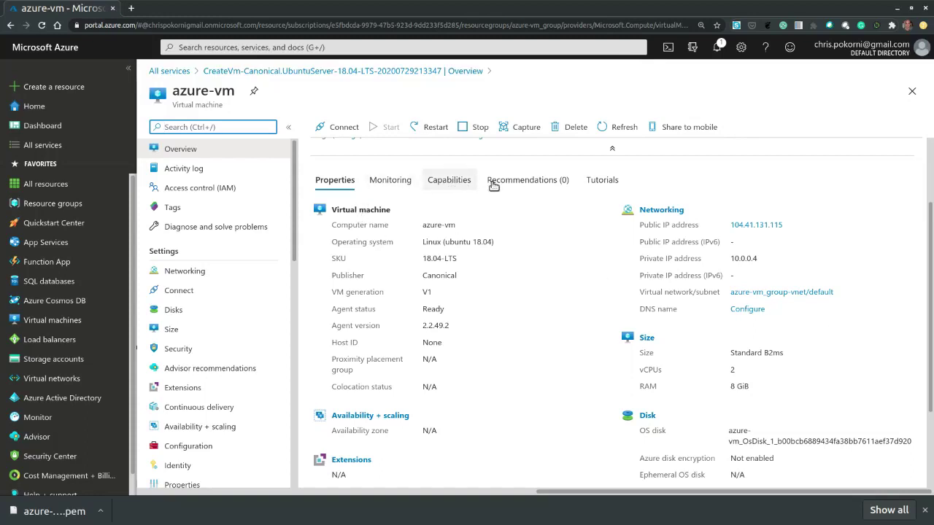
pyautogui.scroll(-3, 861, 324)
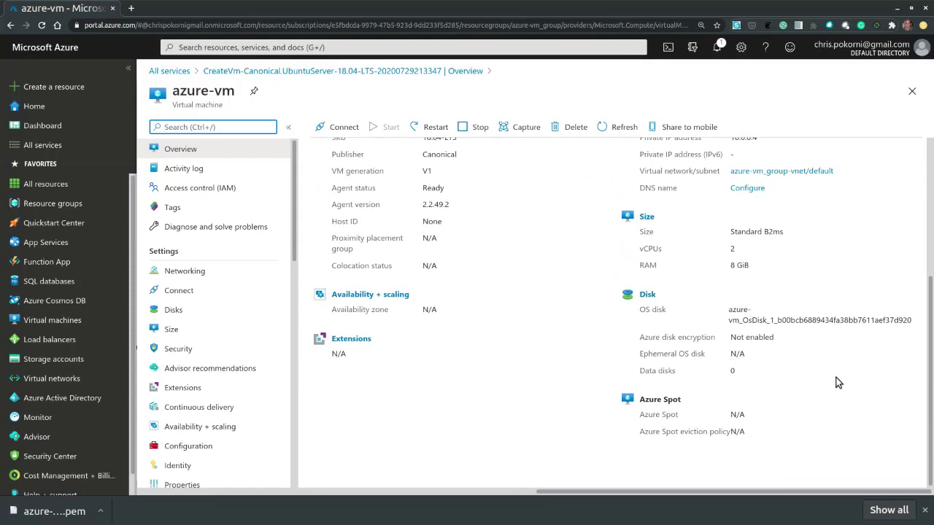
pyautogui.scroll(5, 838, 383)
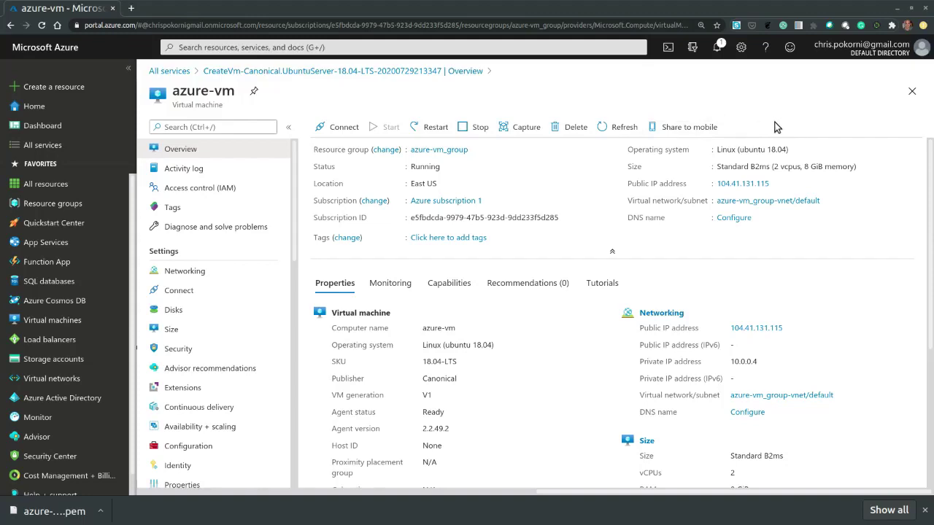
pyautogui.click(340, 128)
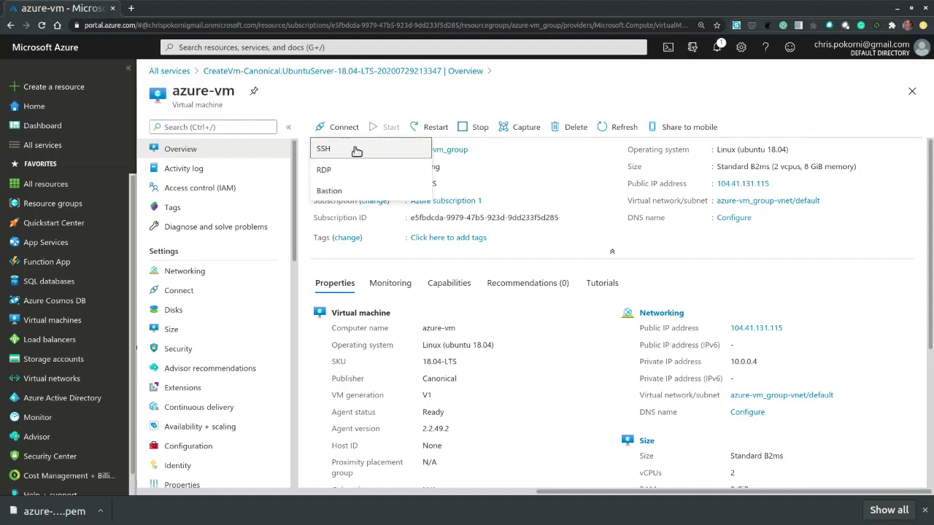
pyautogui.click(323, 150)
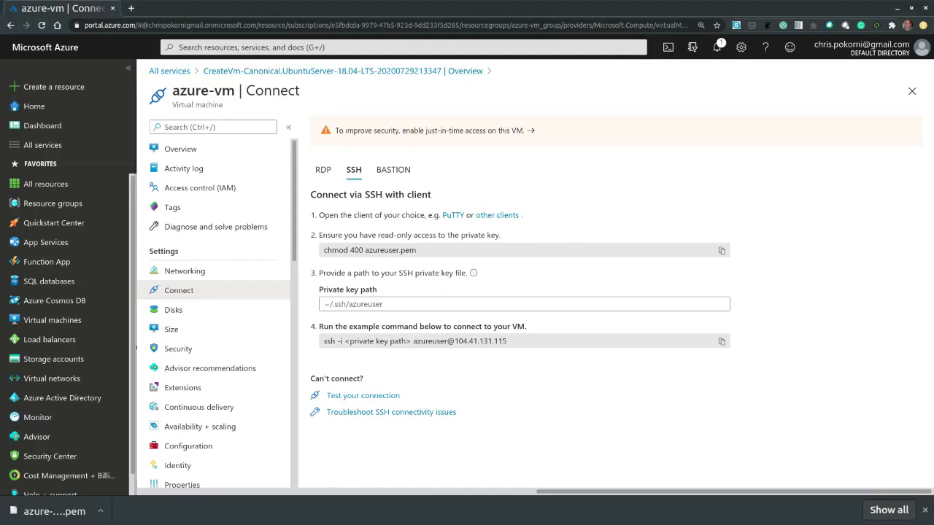
# Switch to a local terminal and make the private key read-only with chmod 400 Downloads/azure-vm_key.pem
pyautogui.hotkey('ctrl', 'alt', 't')
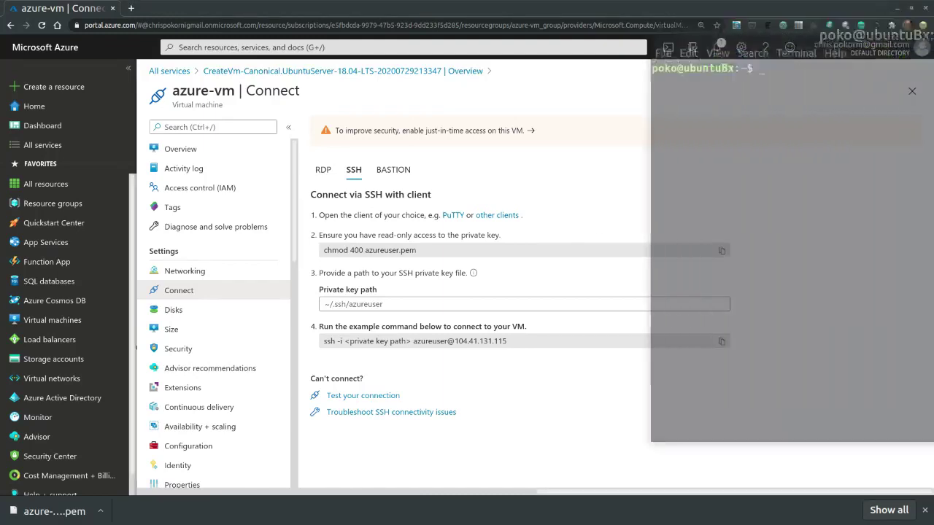
pyautogui.moveTo(888, 80); pyautogui.dragTo(884, 83)
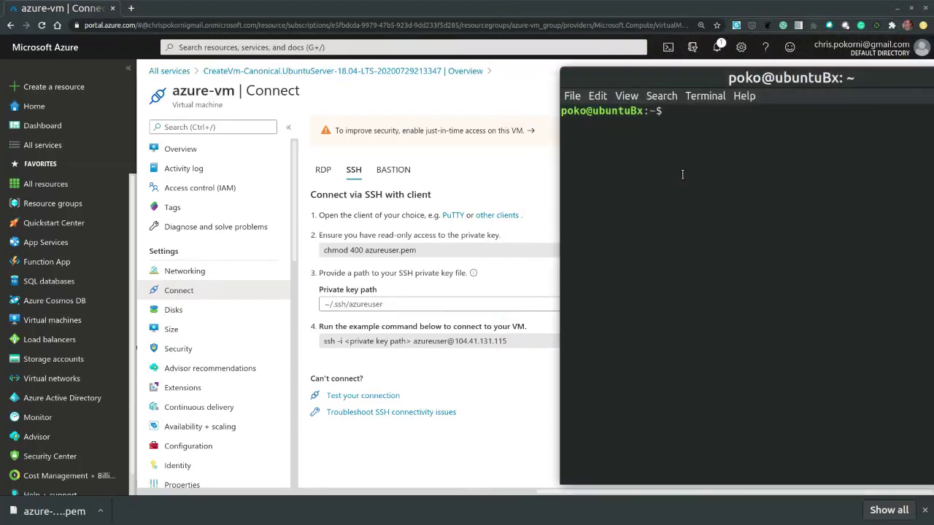
pyautogui.write('chmod 400 Dow')
pyautogui.press('Tab')
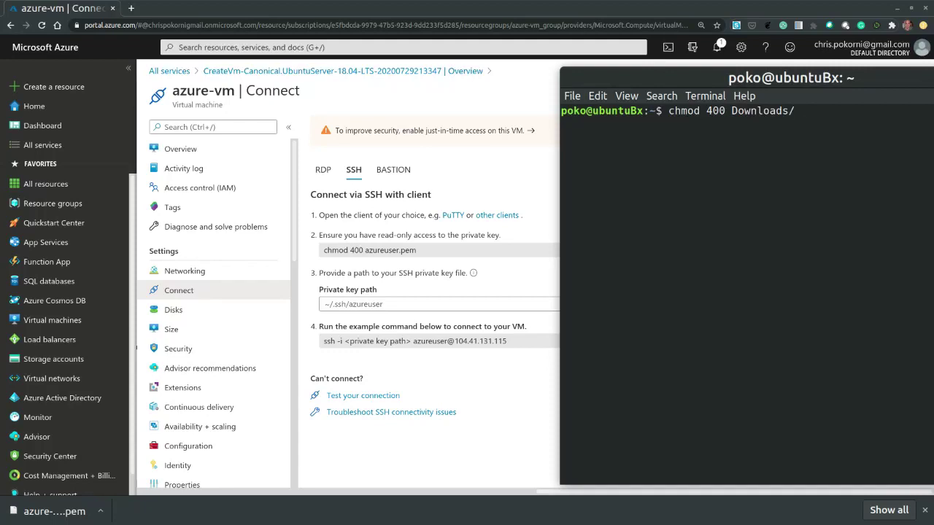
pyautogui.write('az')
pyautogui.press('Tab')
pyautogui.press('Return')
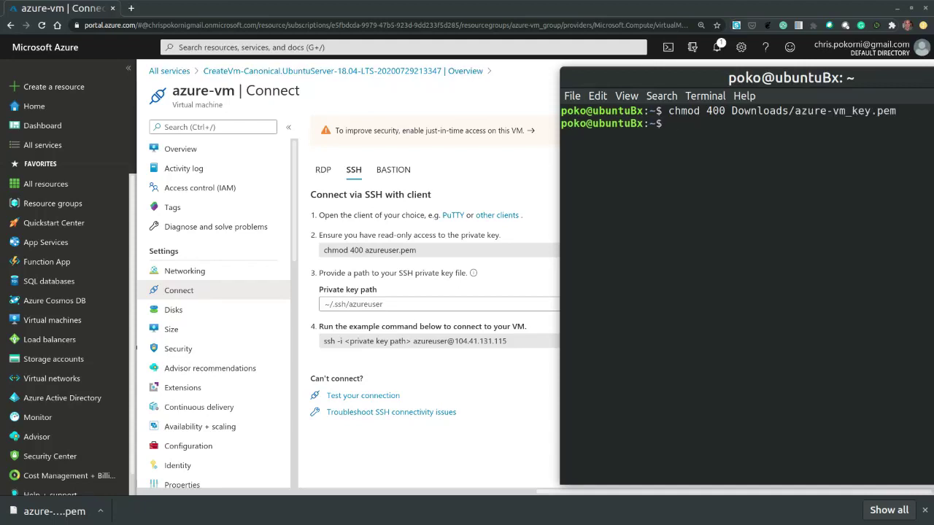
pyautogui.press('Return')
pyautogui.press('Return')
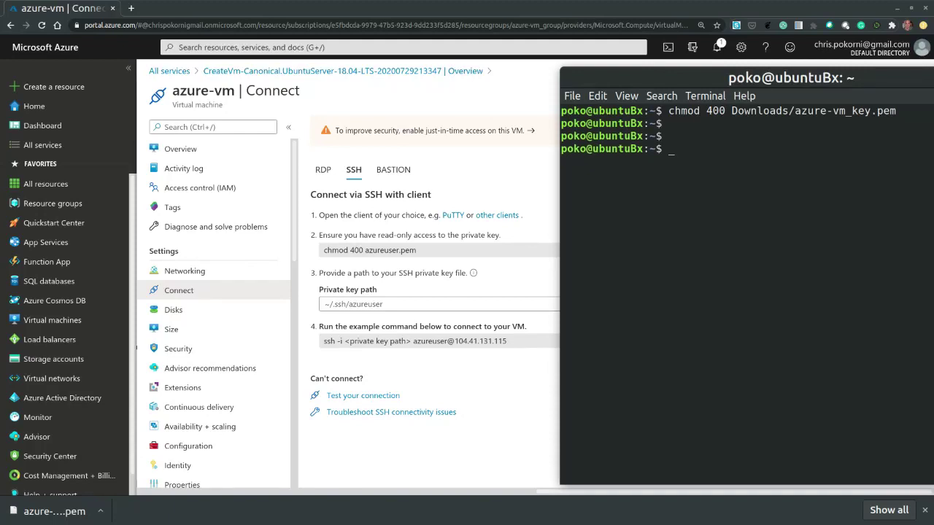
pyautogui.write('ssh -i Do')
pyautogui.press('Tab')
pyautogui.write('az')
pyautogui.press('Tab')
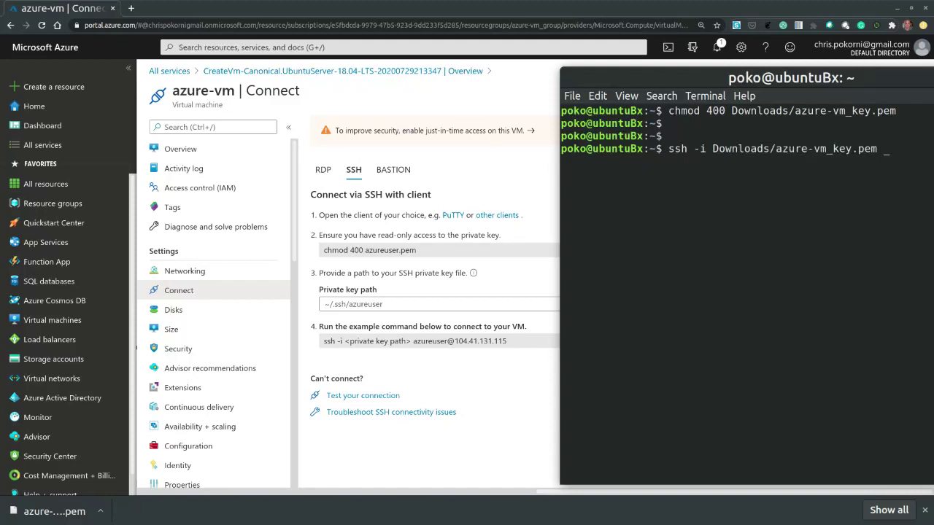
pyautogui.write('azure')
pyautogui.write('use')
pyautogui.write('115')
pyautogui.moveTo(676, 79); pyautogui.dragTo(563, 68)
pyautogui.press('Return')
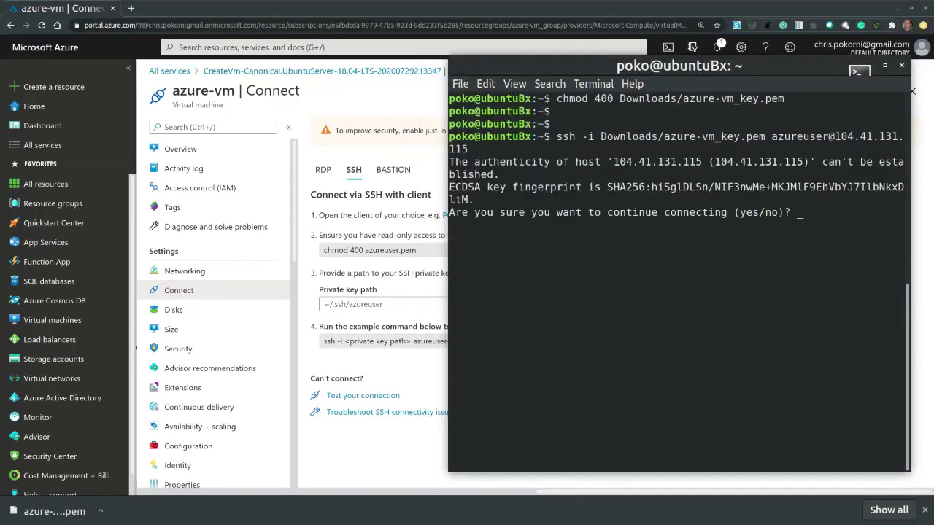
pyautogui.write('yes')
pyautogui.press('Return')
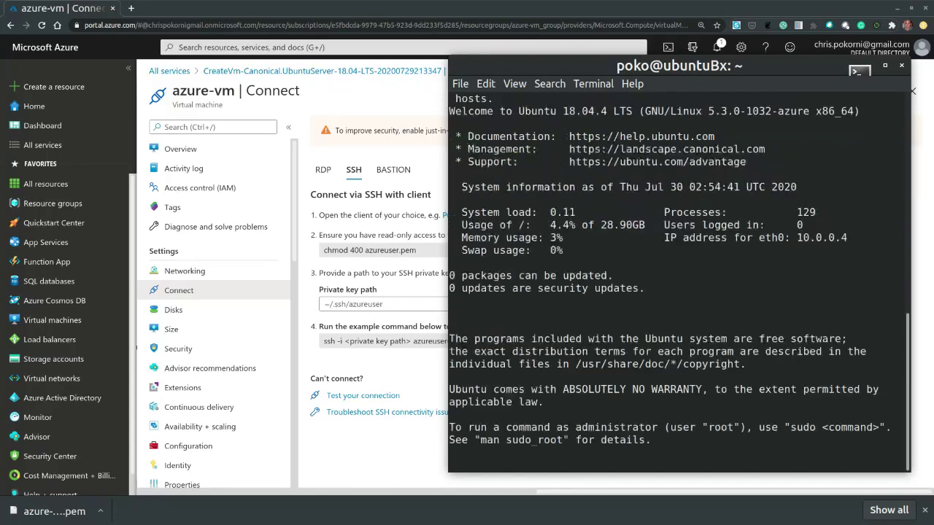
pyautogui.press('Return')
pyautogui.press('Return')
pyautogui.press('Return')
pyautogui.press('Return')
pyautogui.press('Return')
pyautogui.press('Return')
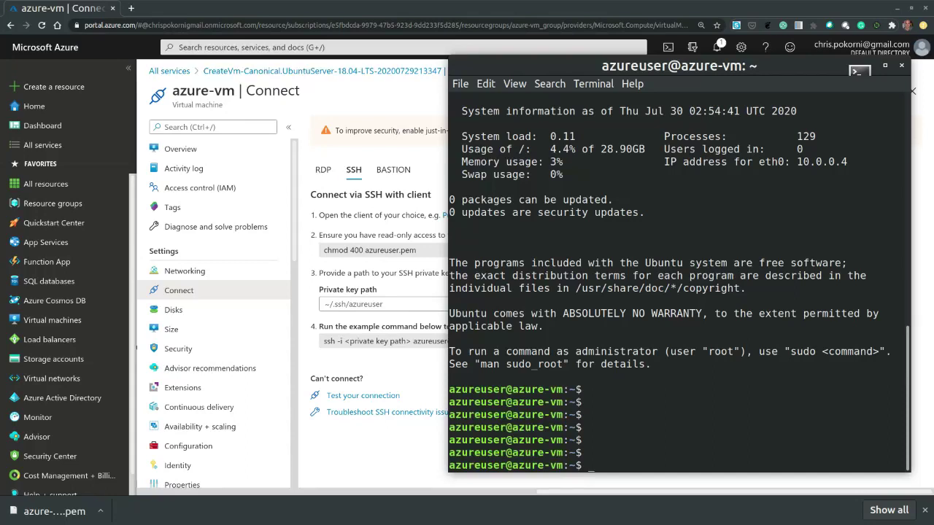
pyautogui.press('Return')
pyautogui.press('Return')
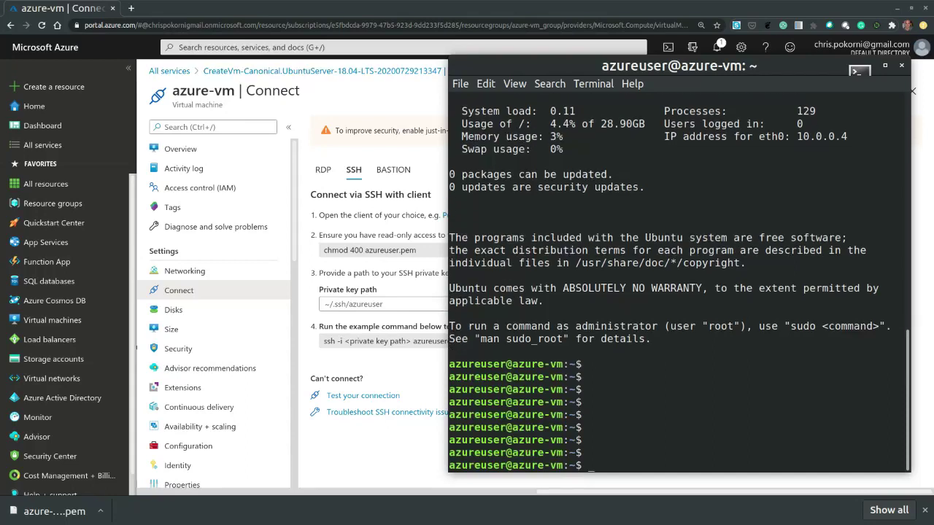
# Display the virtual machine's operating system details with cat /etc/os-release
pyautogui.write('cat /etc/os-')
pyautogui.press('Tab')
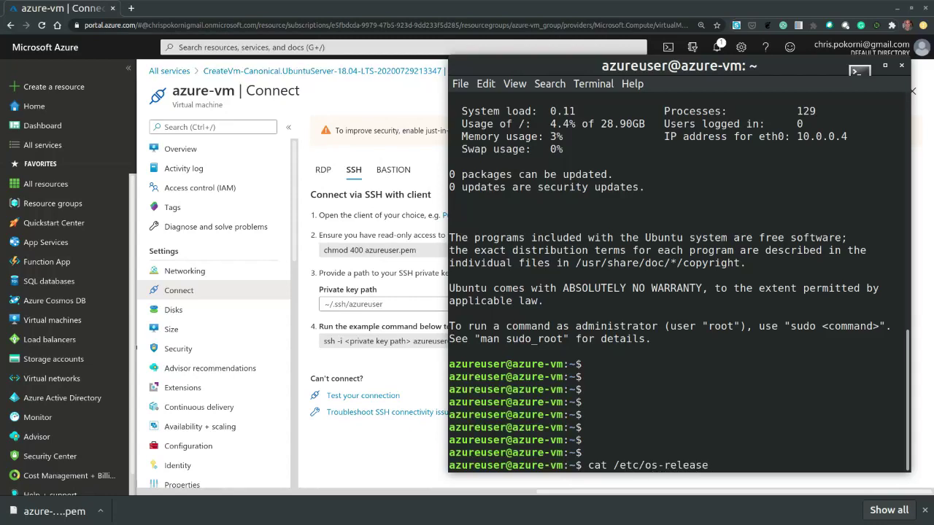
pyautogui.press('Return')
pyautogui.press('Return')
pyautogui.press('Return')
pyautogui.press('Return')
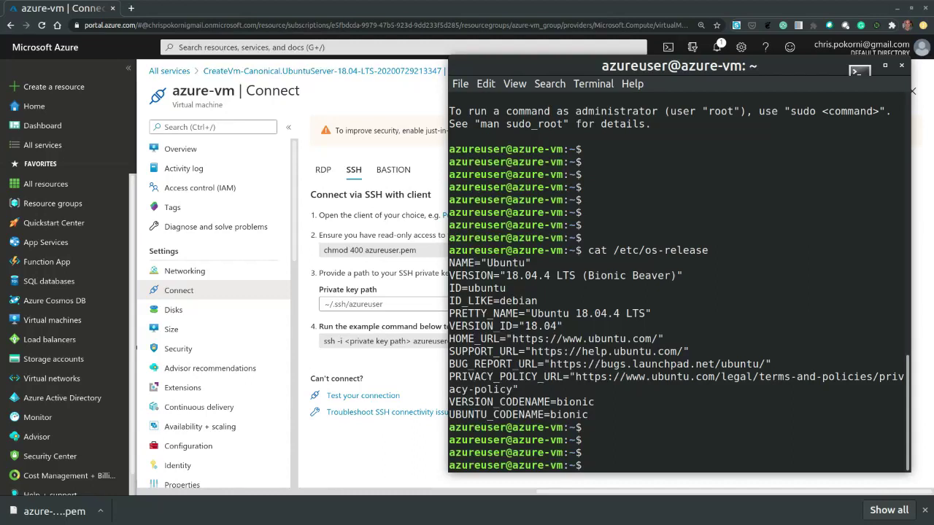
# End the SSH session with exit and switch back to the Azure portal
pyautogui.write('exit')
pyautogui.press('Return')
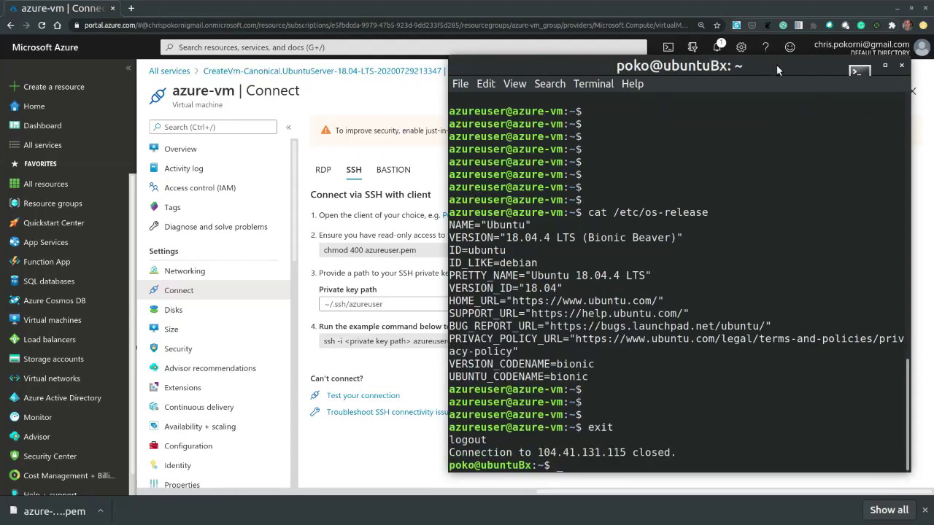
pyautogui.moveTo(776, 64); pyautogui.dragTo(776, 66)
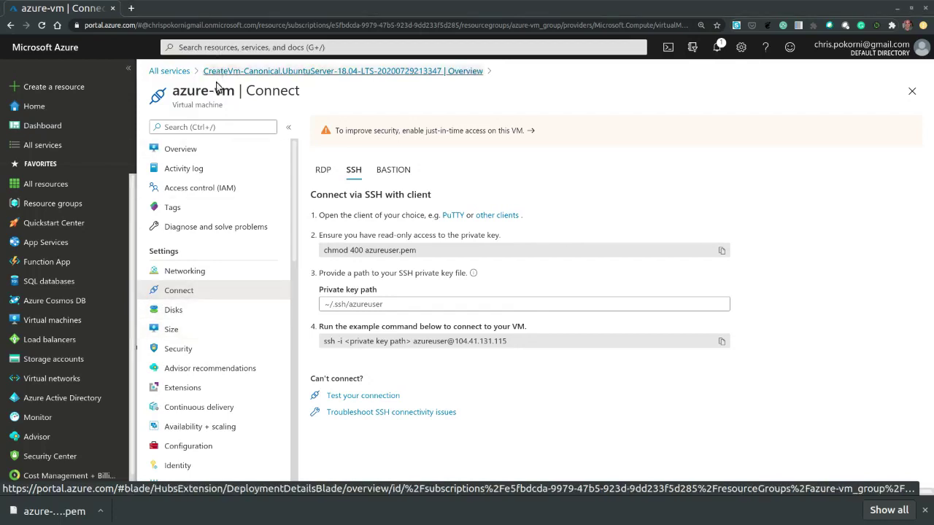
# Return to the azure-vm overview and permanently delete the virtual machine
pyautogui.click(912, 90)
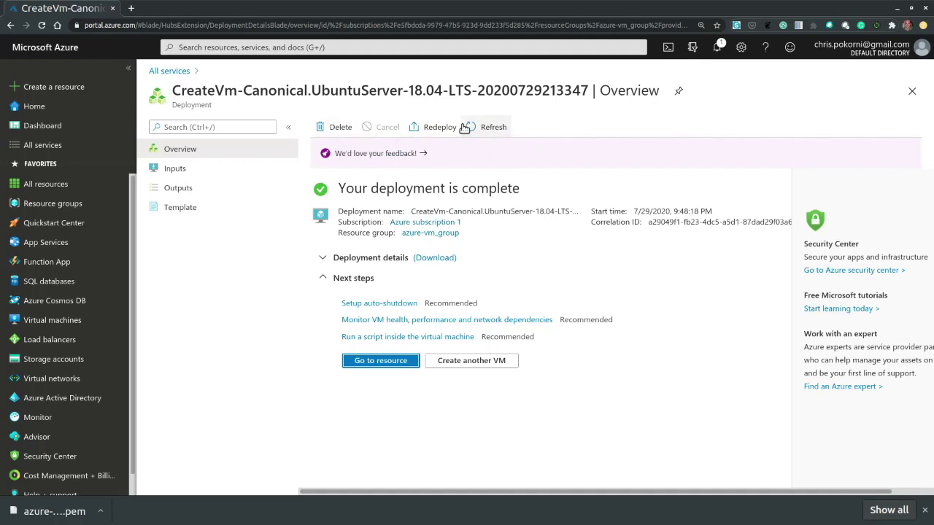
pyautogui.click(383, 362)
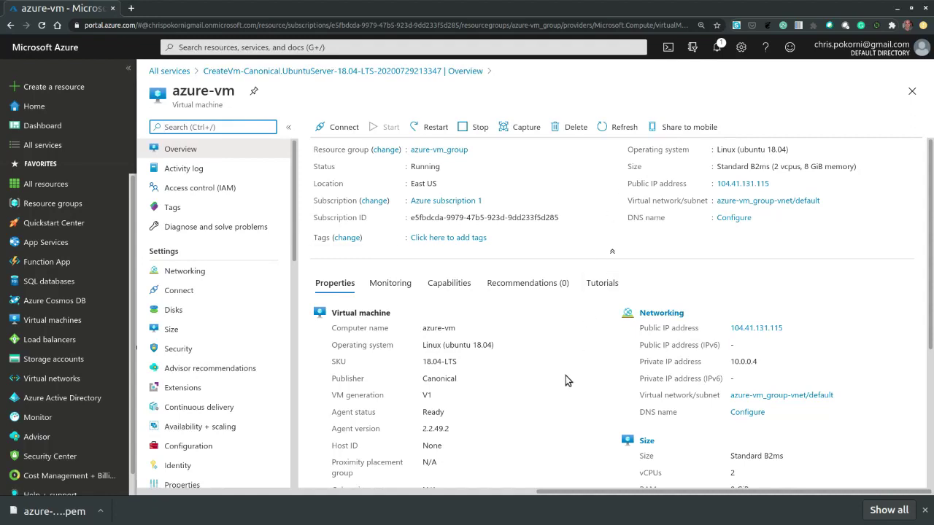
pyautogui.click(573, 131)
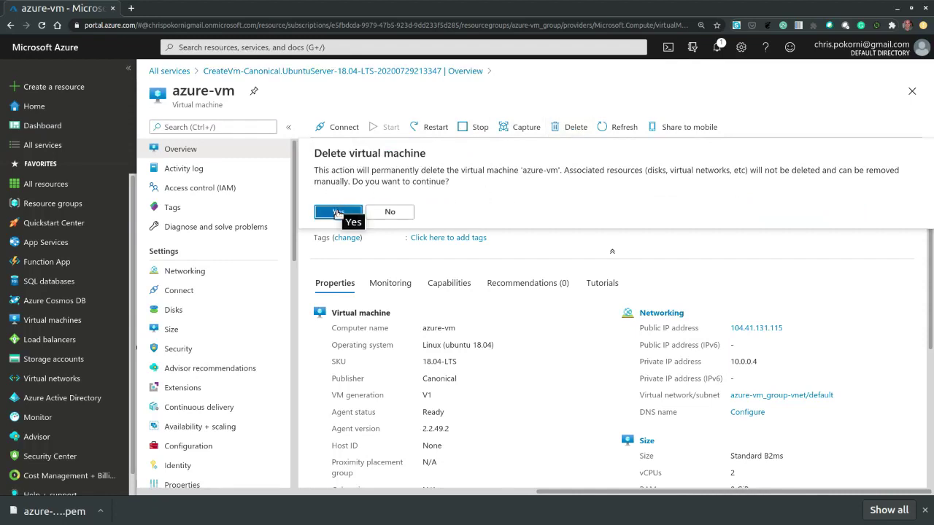
pyautogui.click(337, 211)
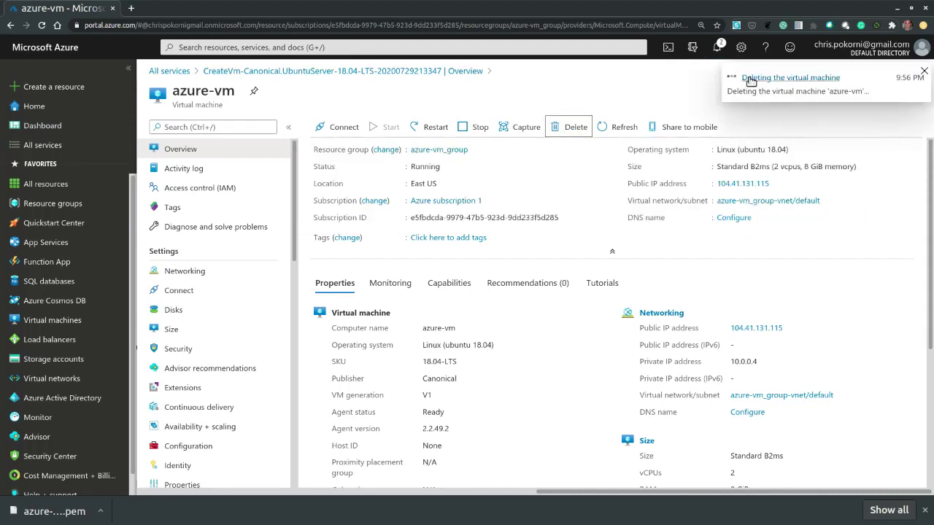
pyautogui.click(792, 86)
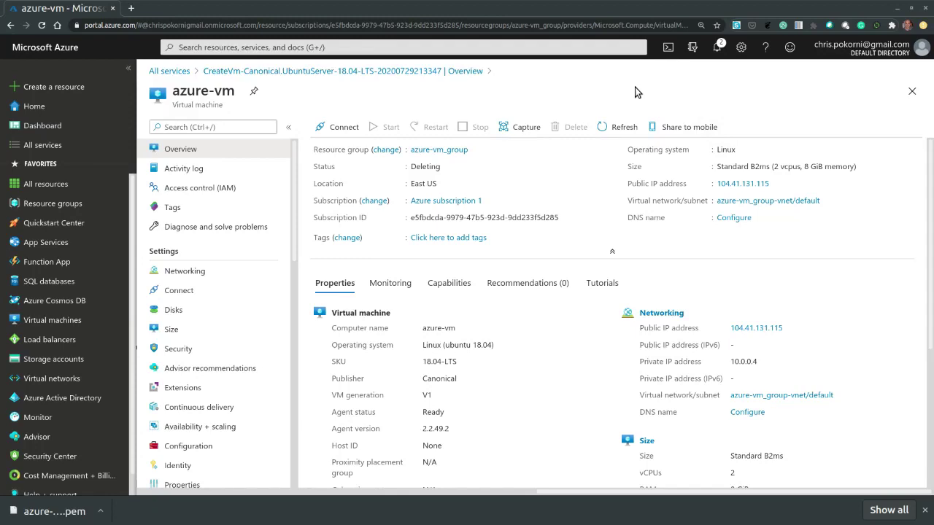
# Open Virtual machine scale sets from the Compute services and start creating a new scale set
pyautogui.click(44, 146)
pyautogui.click(48, 149)
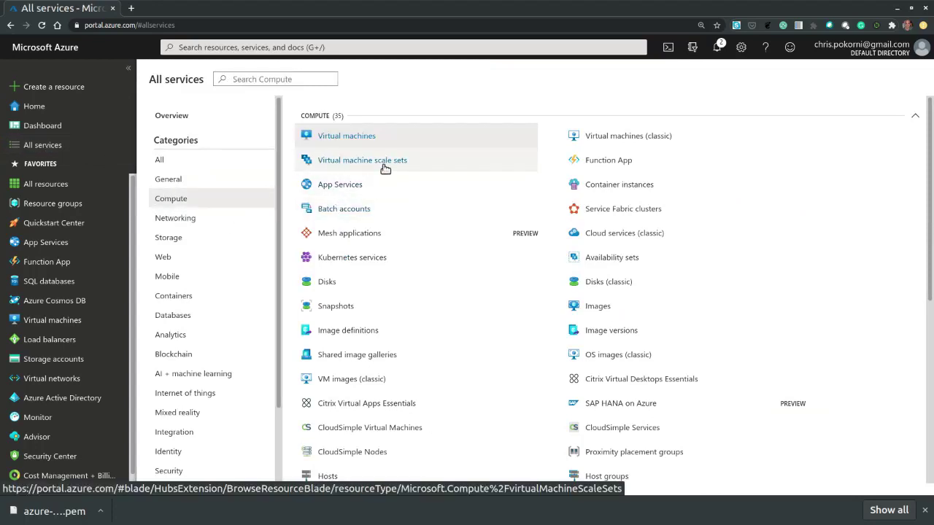
pyautogui.moveTo(381, 169)
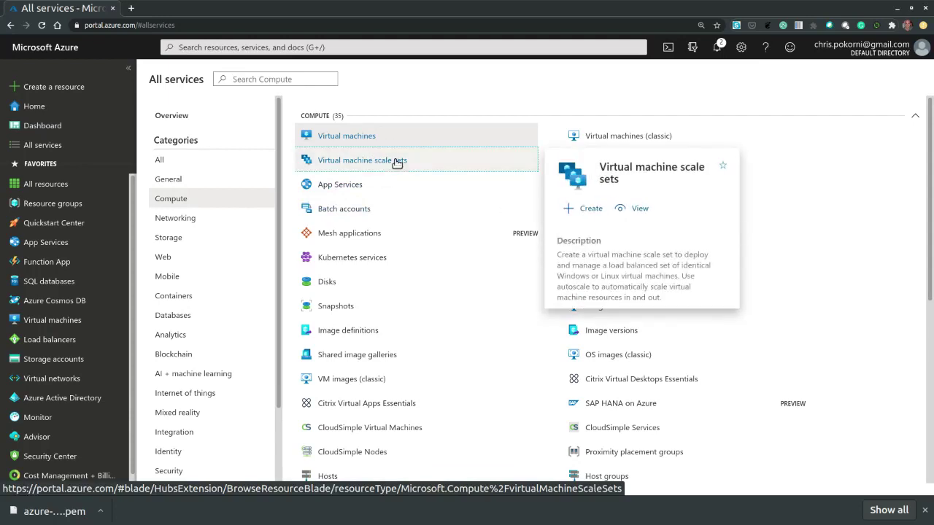
pyautogui.click(396, 160)
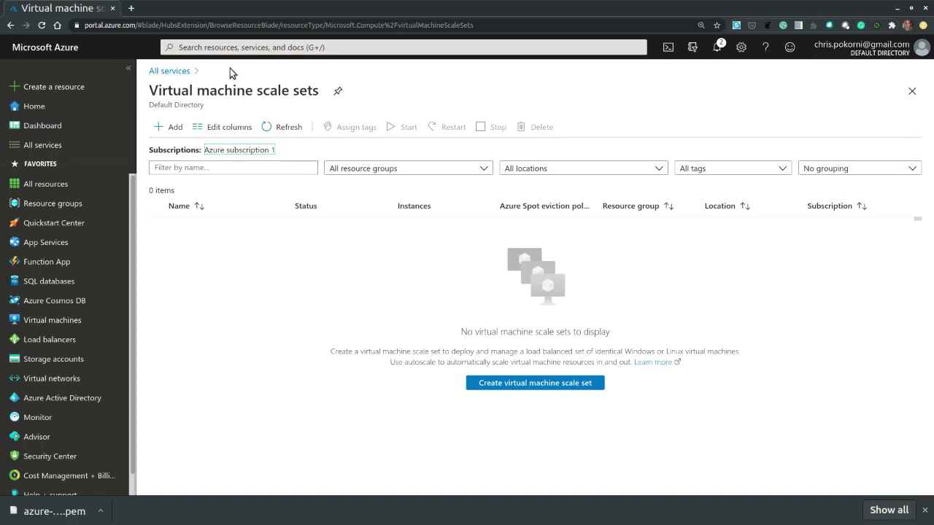
pyautogui.click(175, 129)
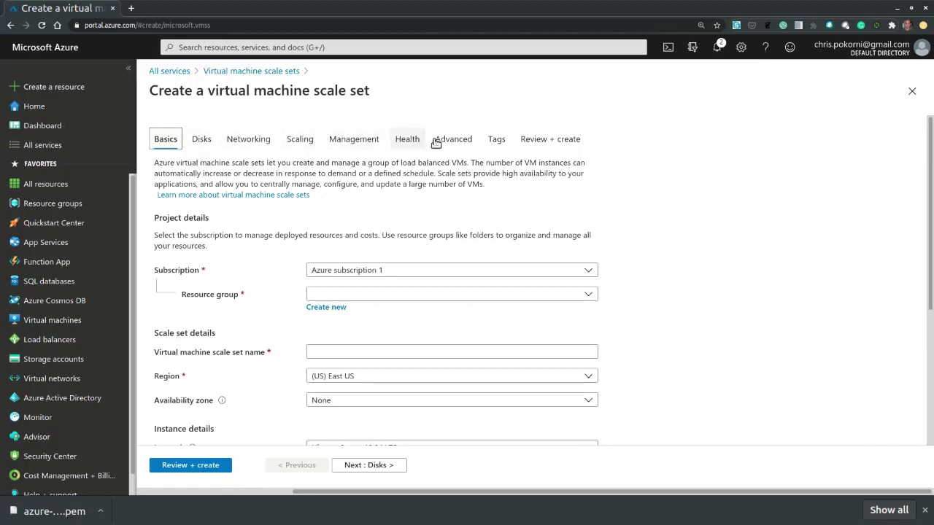
# Examine the basic settings of the scale set form, from project details through instance details to the administrator account
pyautogui.scroll(-3, 700, 231)
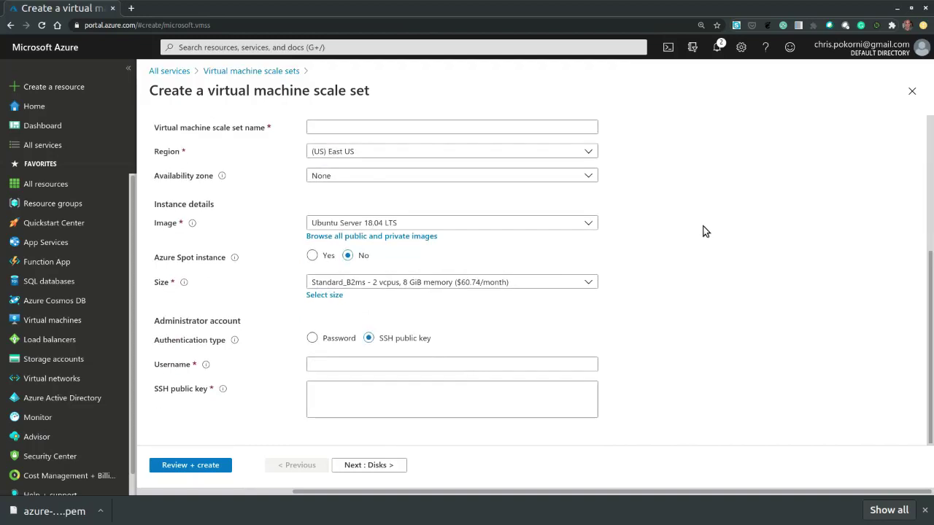
pyautogui.scroll(3, 705, 231)
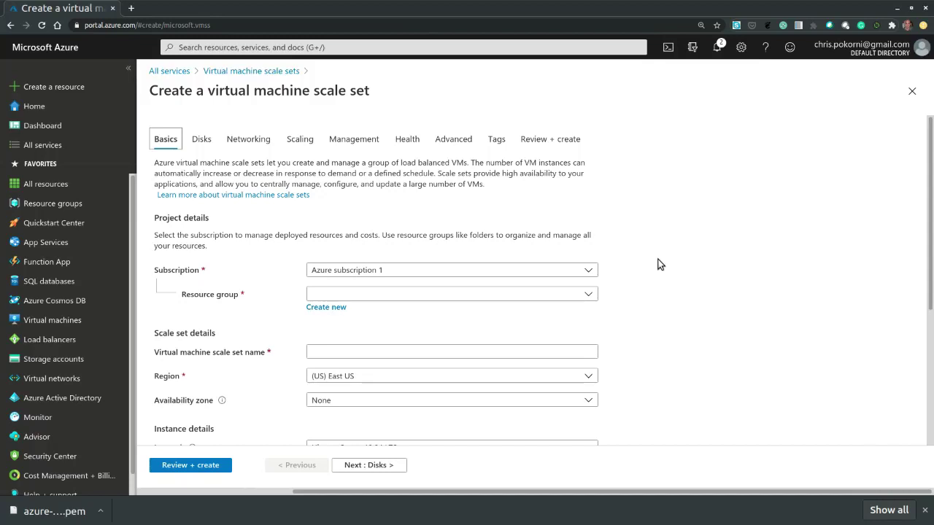
pyautogui.scroll(-1, 659, 264)
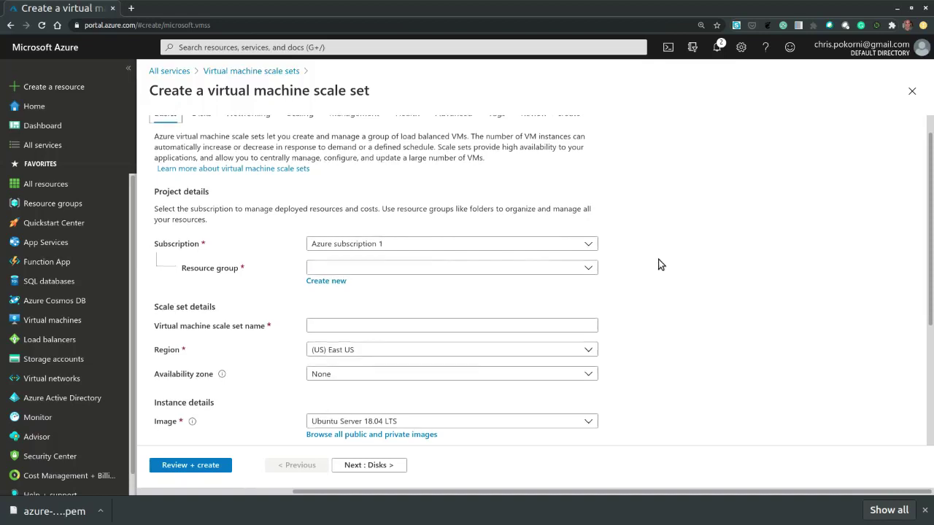
pyautogui.scroll(-2, 659, 264)
pyautogui.scroll(3, 660, 264)
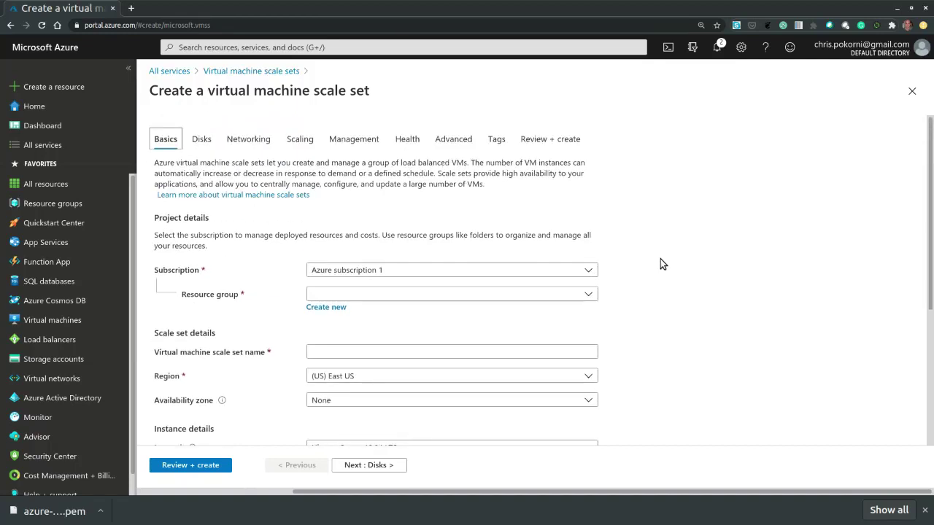